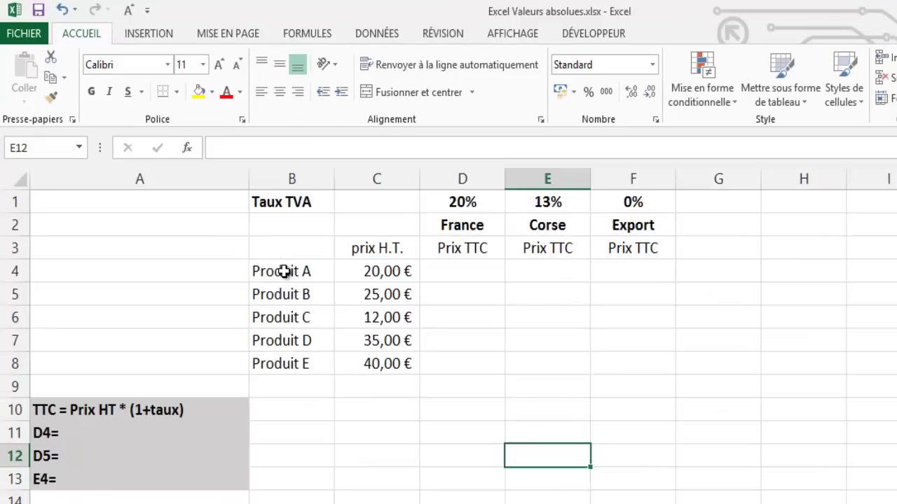
Step: Review the products, their pre-tax prices in C4:C8, and the VAT rates for France, Corse and Export in row 1
left_click(284, 272)
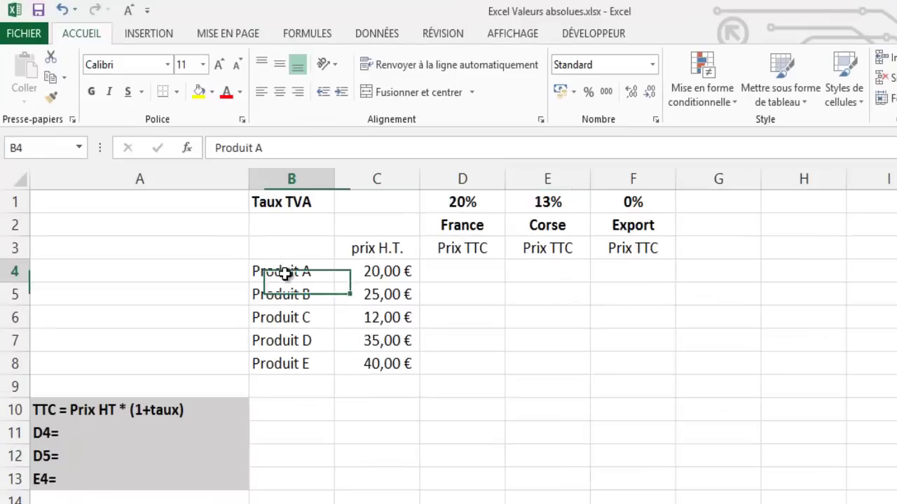
left_click(295, 363)
left_click(385, 272)
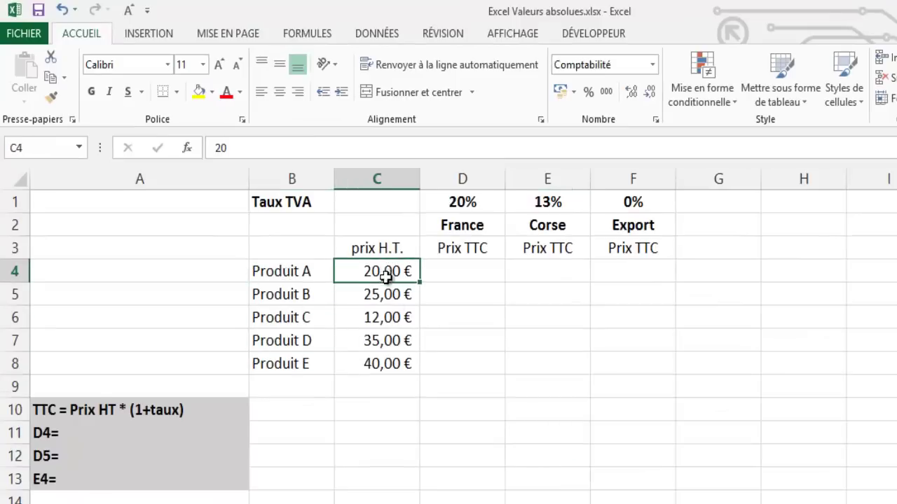
left_click_drag(385, 272, 385, 364)
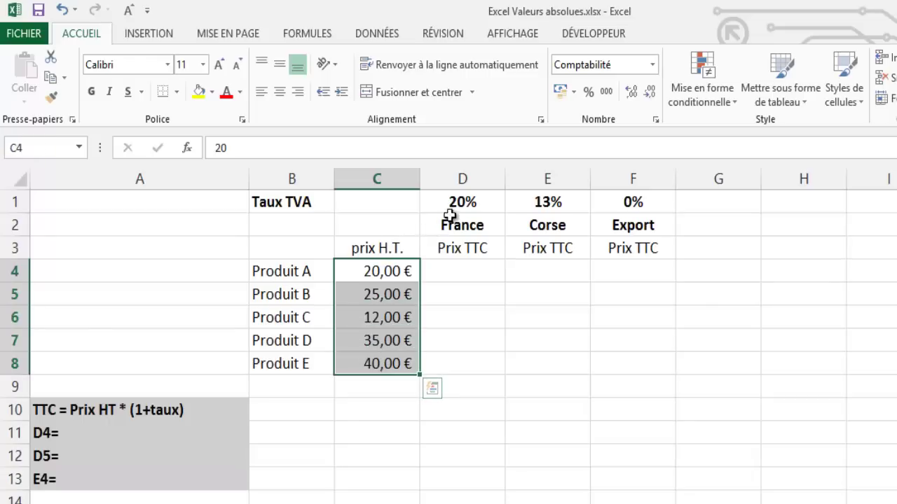
left_click(454, 274)
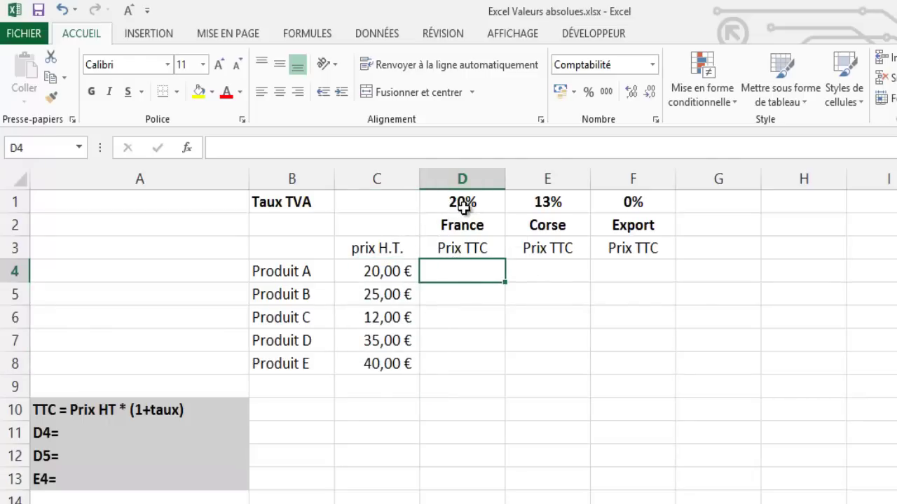
left_click(464, 225)
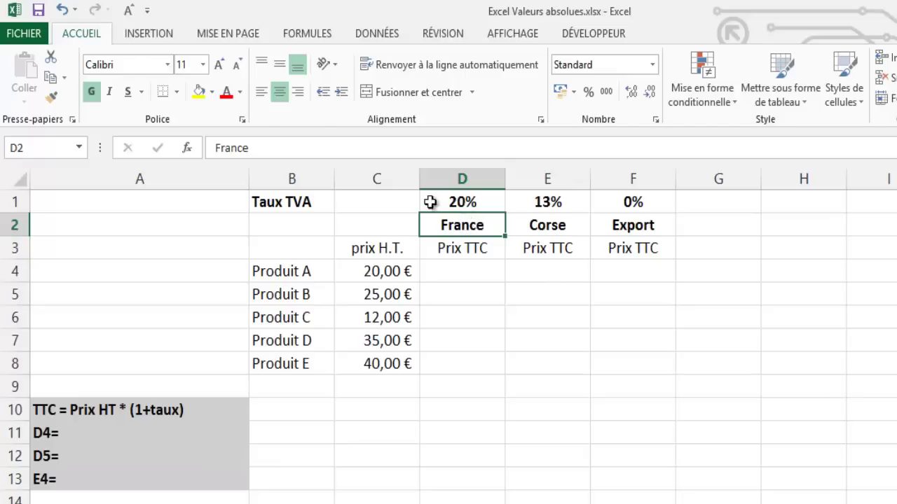
left_click(455, 203)
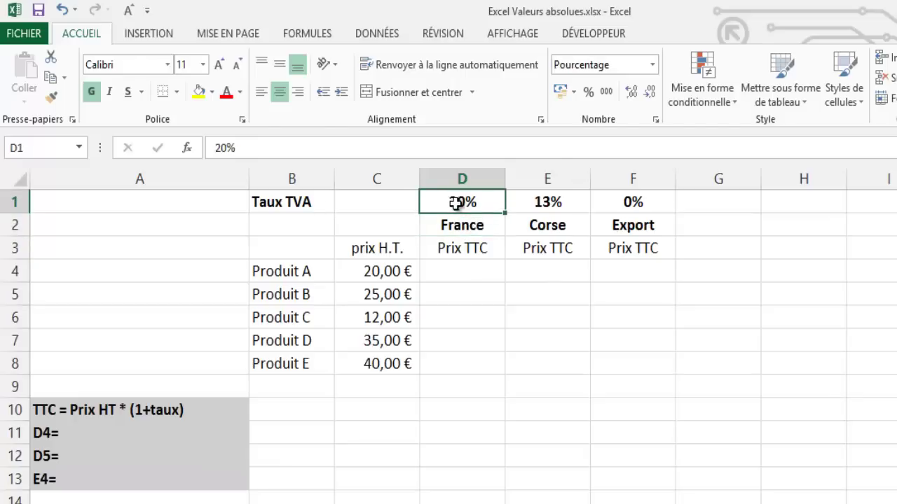
left_click(548, 203)
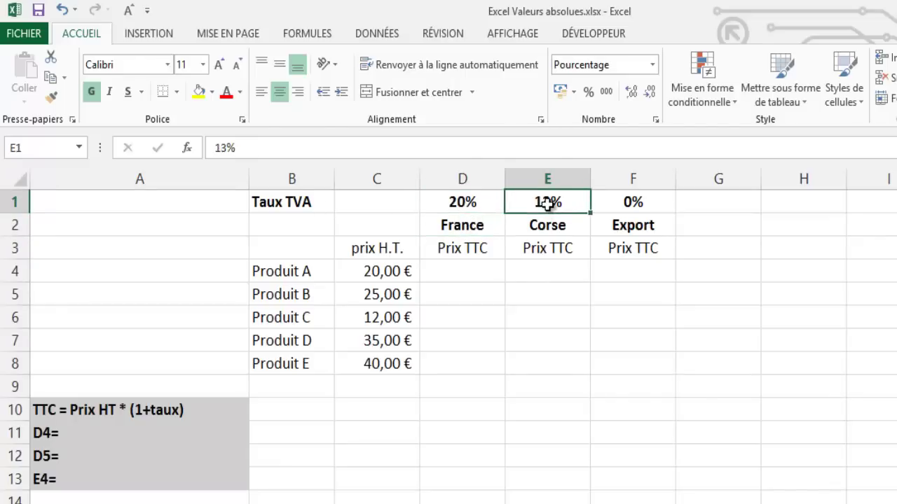
left_click(634, 202)
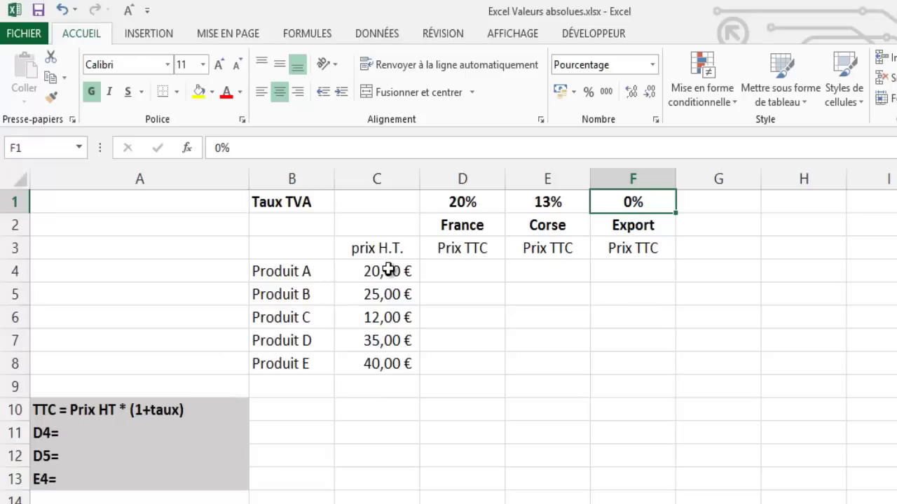
Step: Examine the TTC formula note in A10 and locate its inputs: the prices in C4:C8 and the rates in D1:F1
left_click(73, 410)
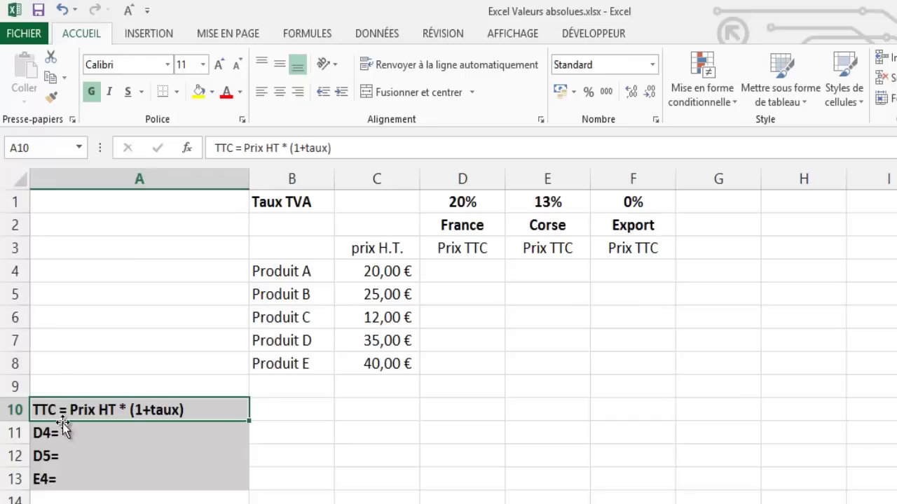
left_click(378, 274)
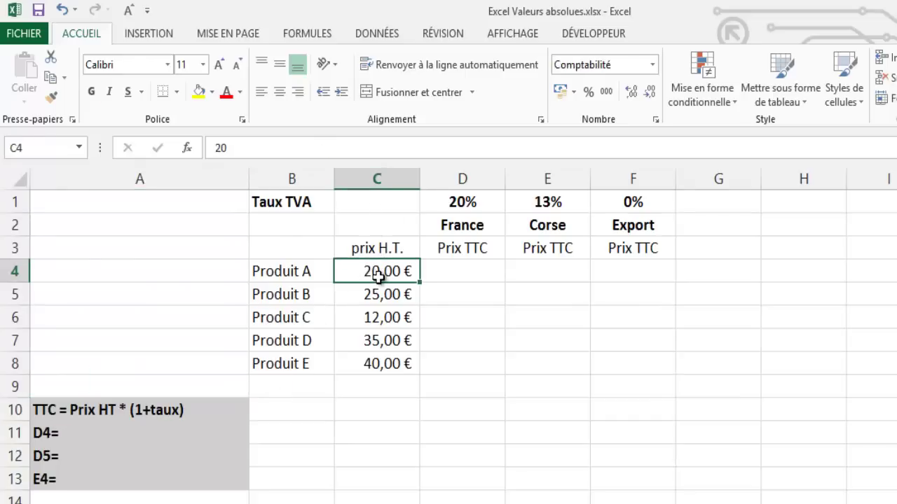
left_click_drag(378, 276, 369, 360)
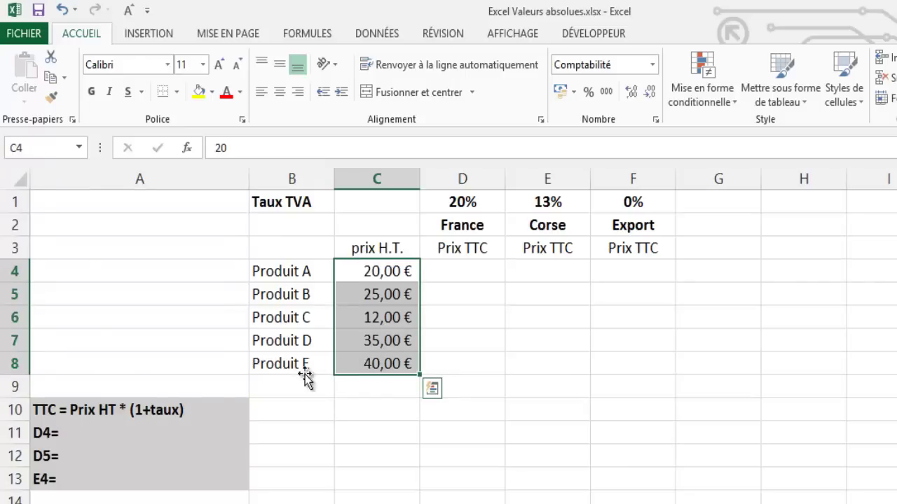
left_click(161, 315)
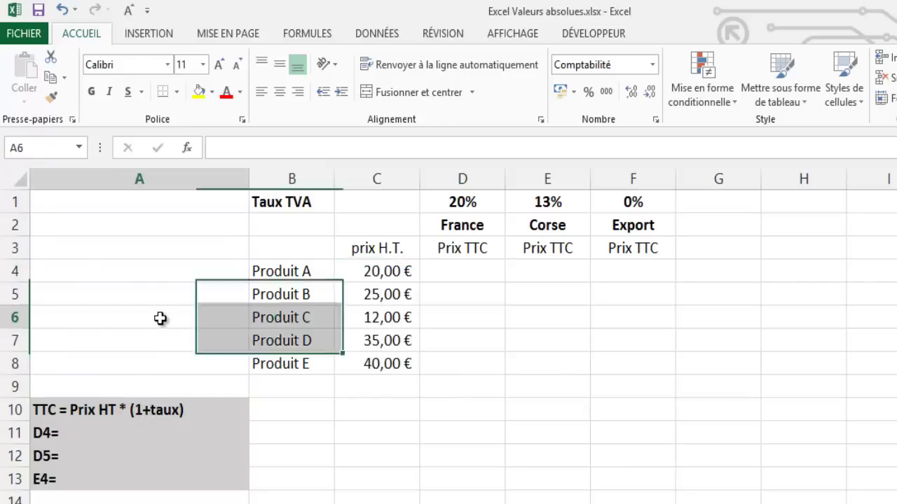
left_click(467, 200)
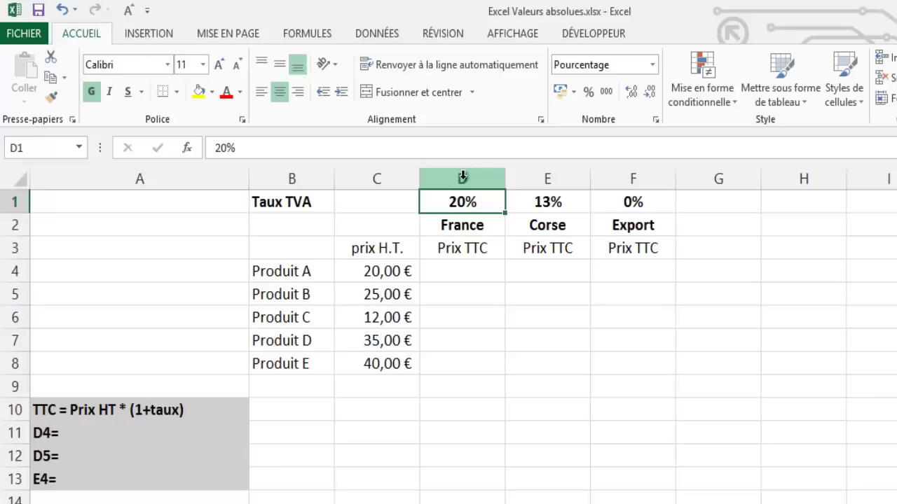
left_click(544, 203)
left_click(632, 204)
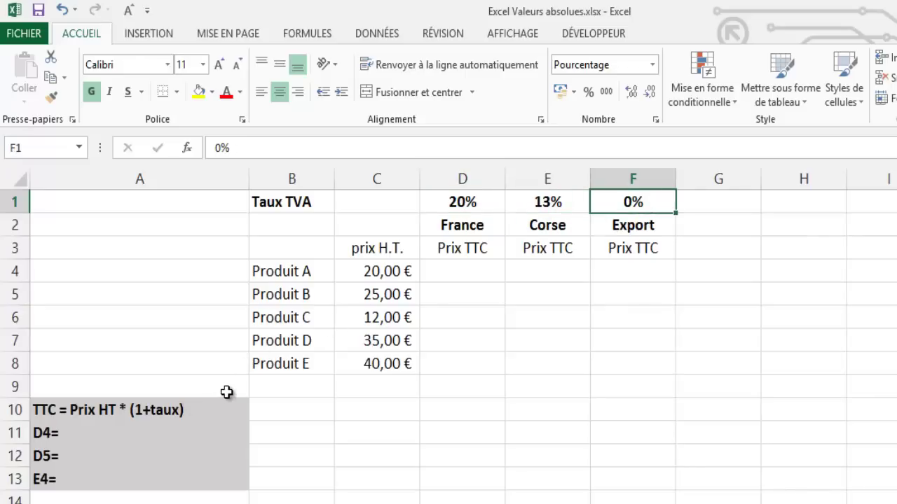
Step: Enter the formula =C4*(1+D1) in D4 for Produit A's France price and fill it down to D8
left_click(447, 274)
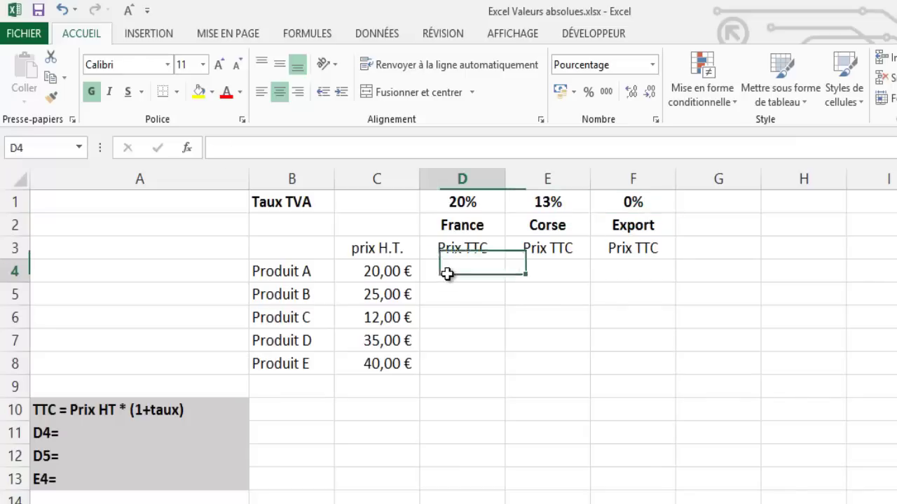
type("+")
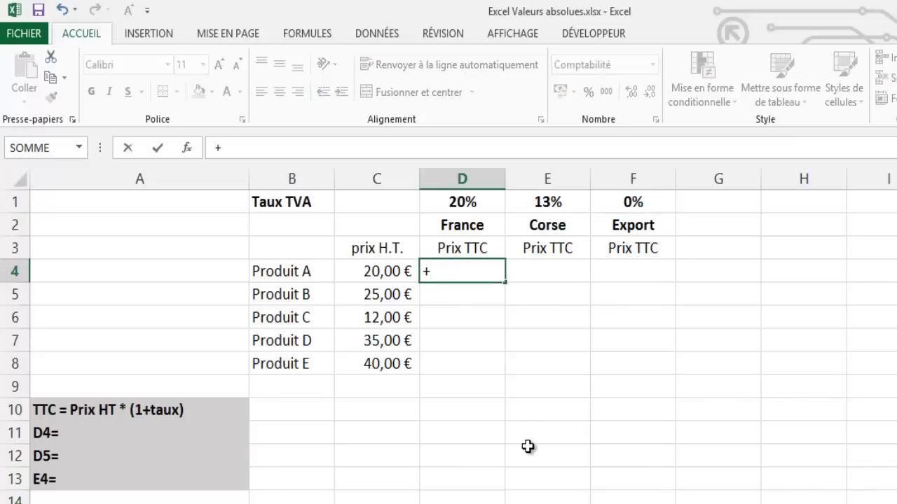
key("Escape")
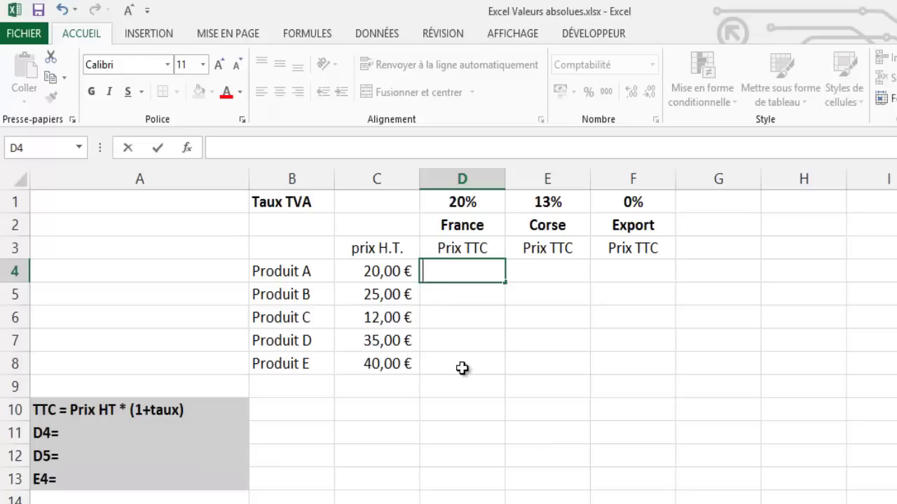
type("=")
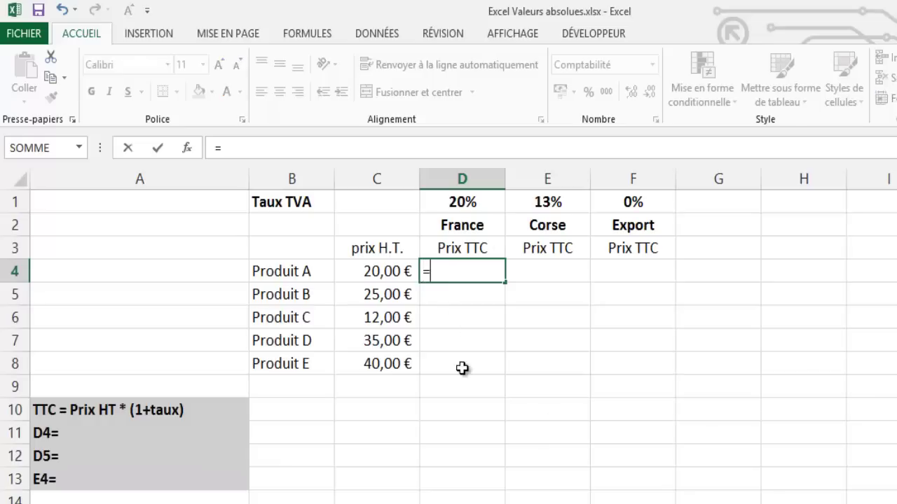
left_click(377, 271)
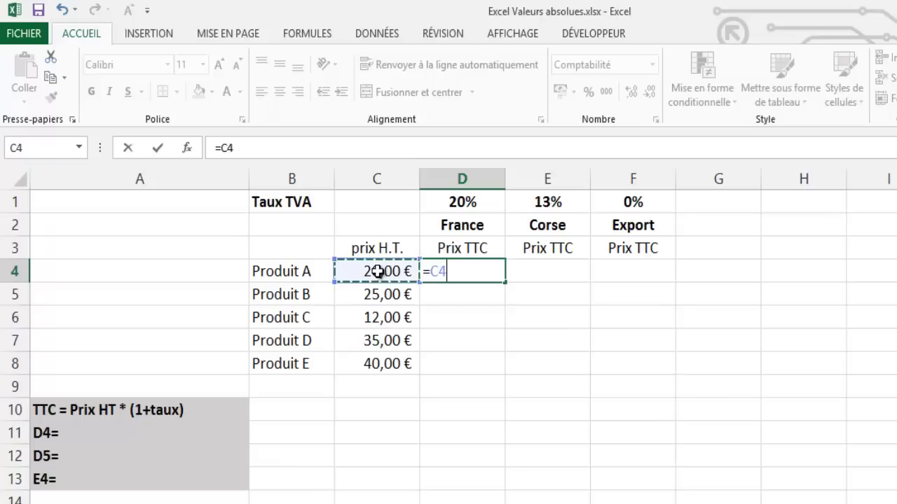
type("*")
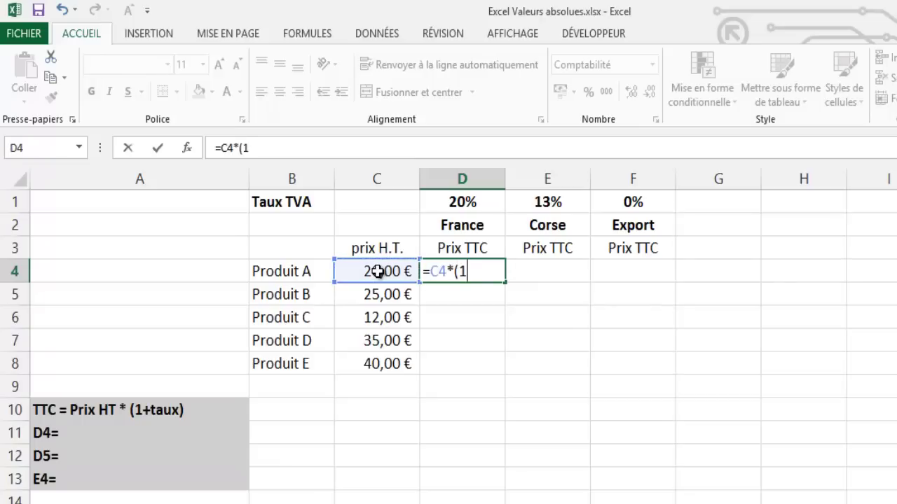
left_click(449, 199)
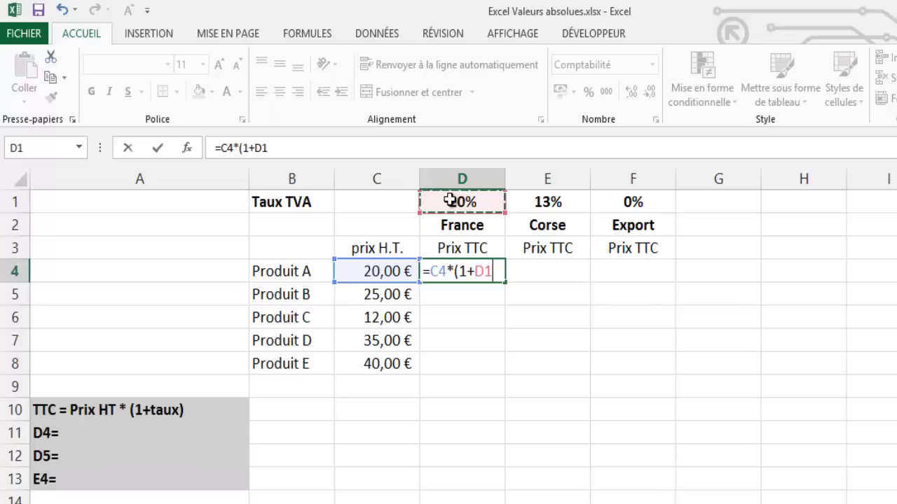
type(")")
key("Return")
key("Up")
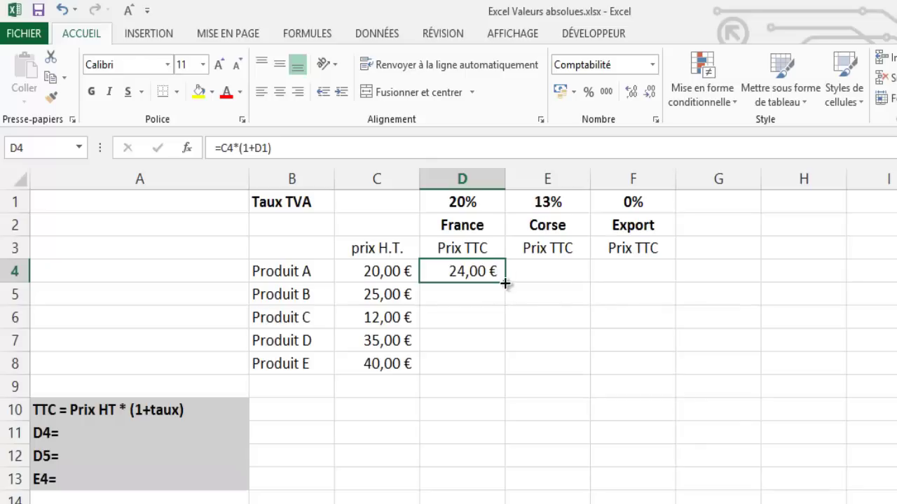
left_click_drag(505, 281, 494, 376)
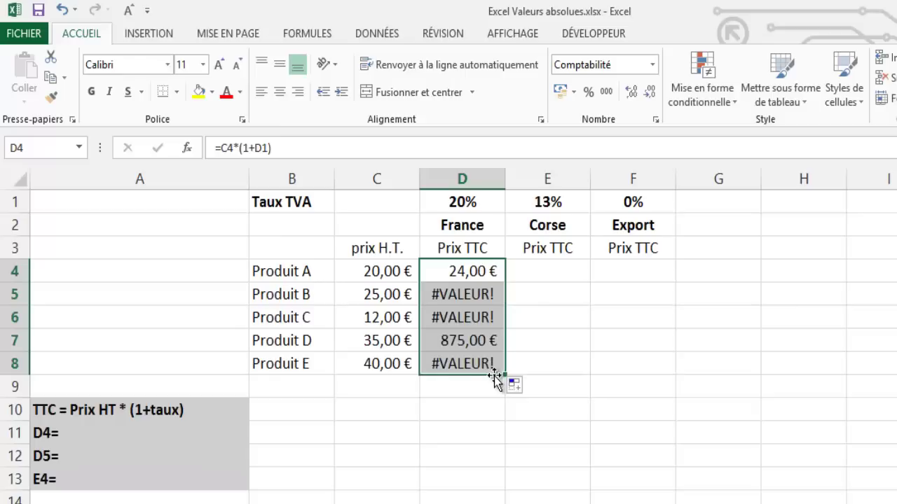
Step: Inspect the formulas in D4, D5 and D6 to see which price and rate cells each one references
left_click(471, 271)
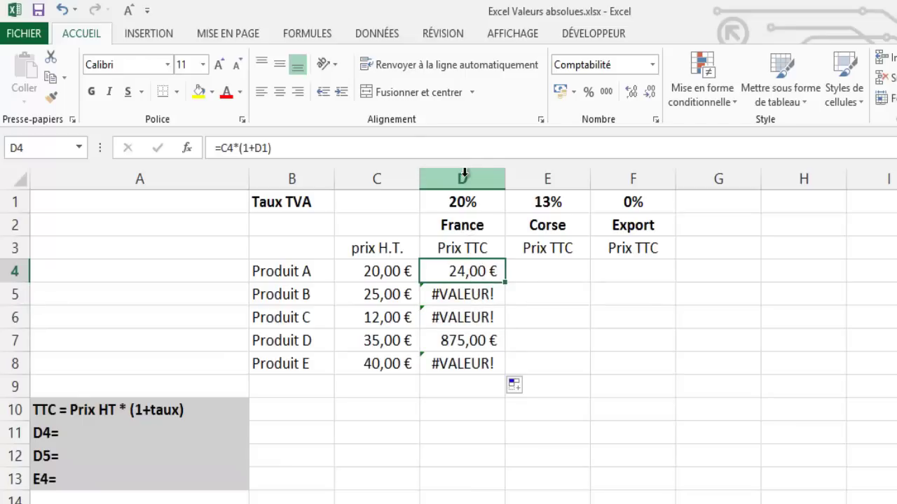
key("F2")
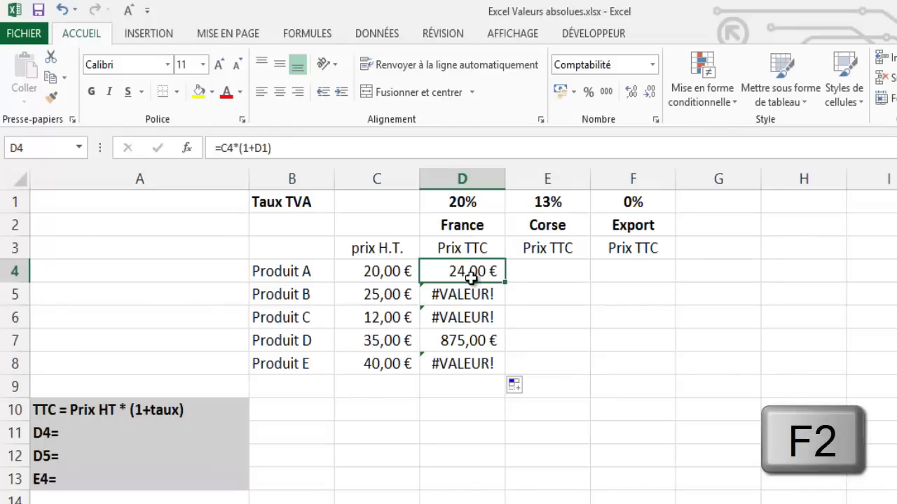
key("F2")
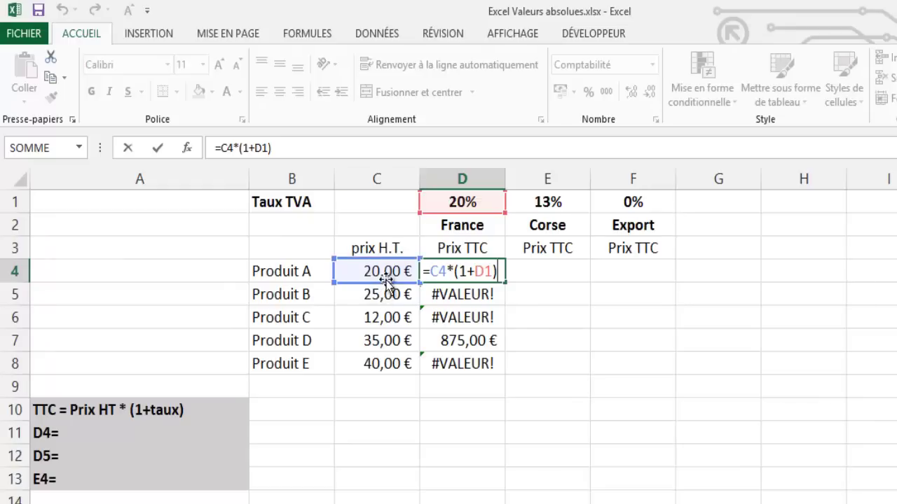
left_click(474, 271)
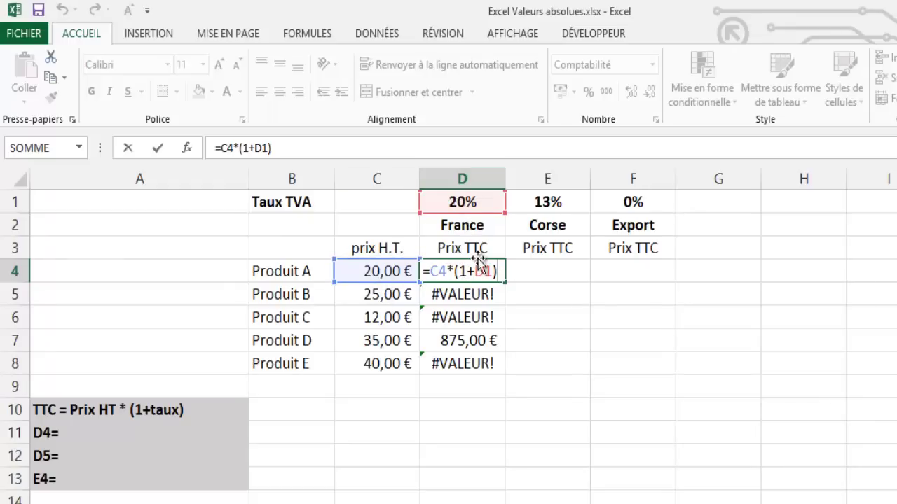
key("ctrl+Return")
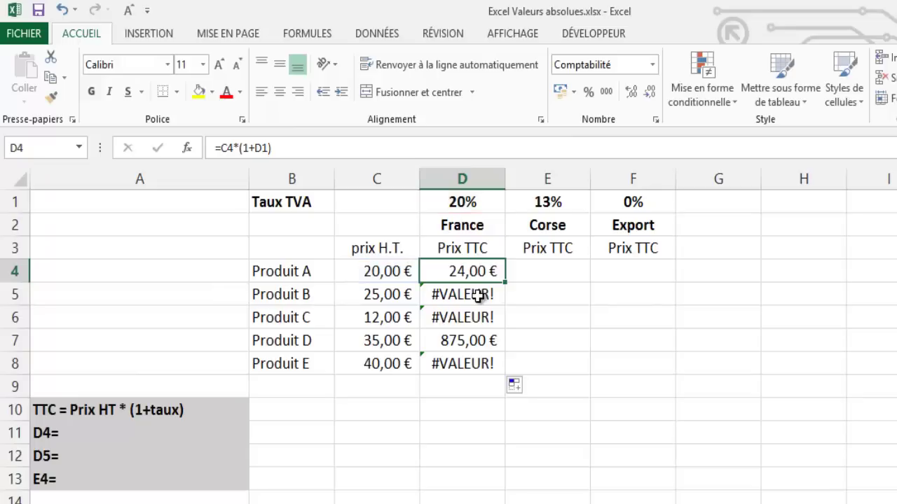
left_click(477, 296)
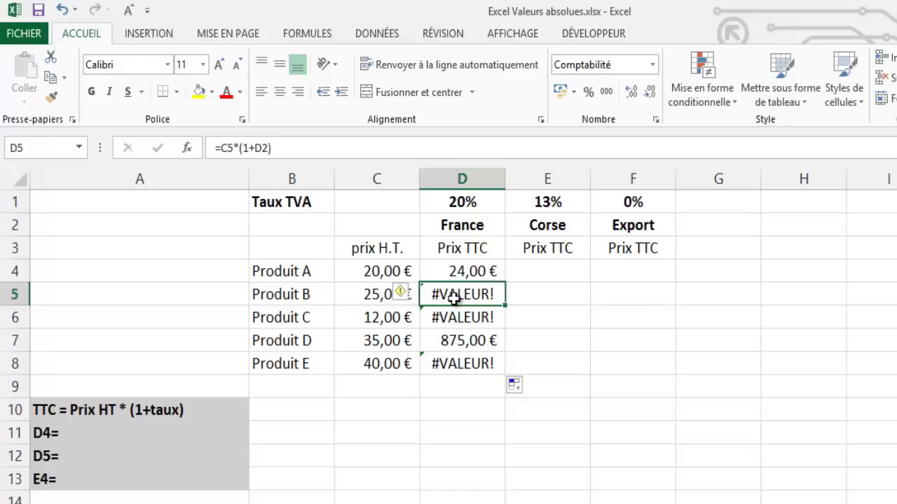
double_click(454, 298)
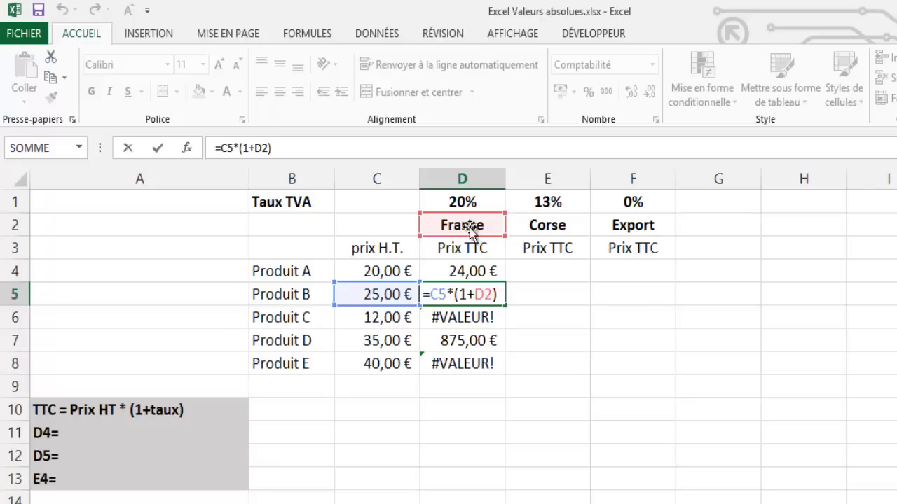
key("ctrl+Return")
left_click(465, 317)
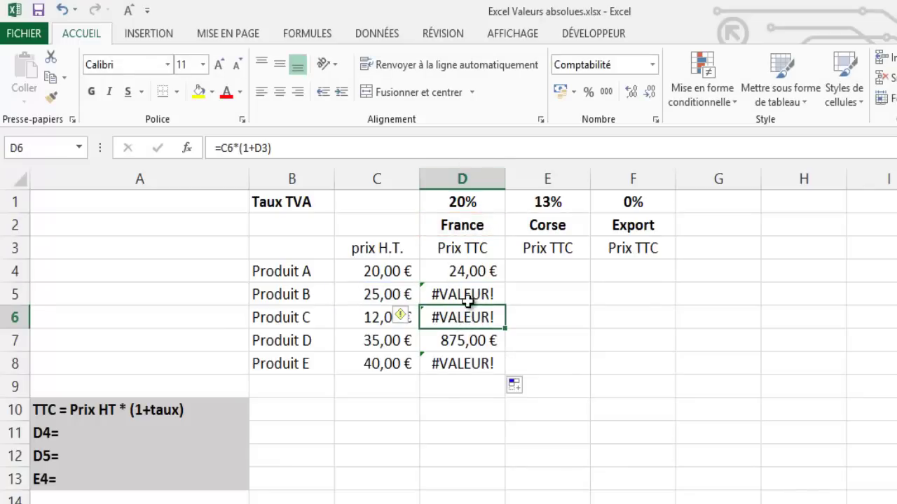
key("F2")
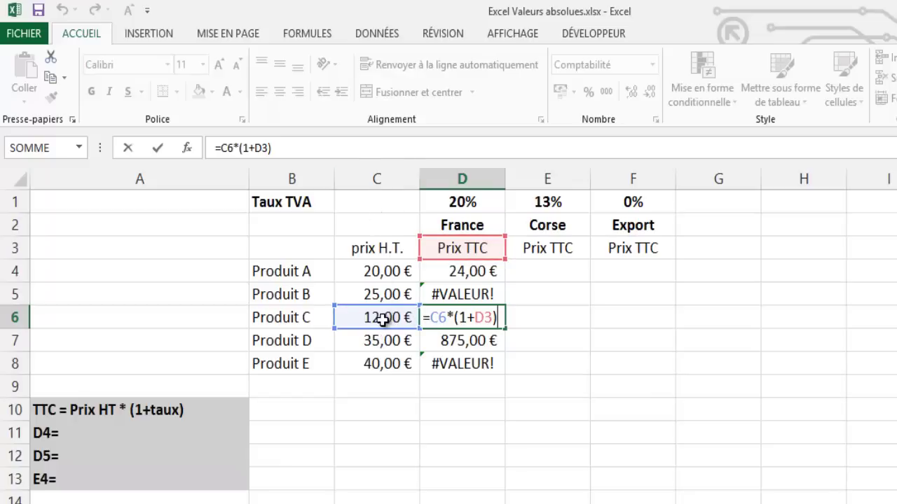
key("ctrl+Return")
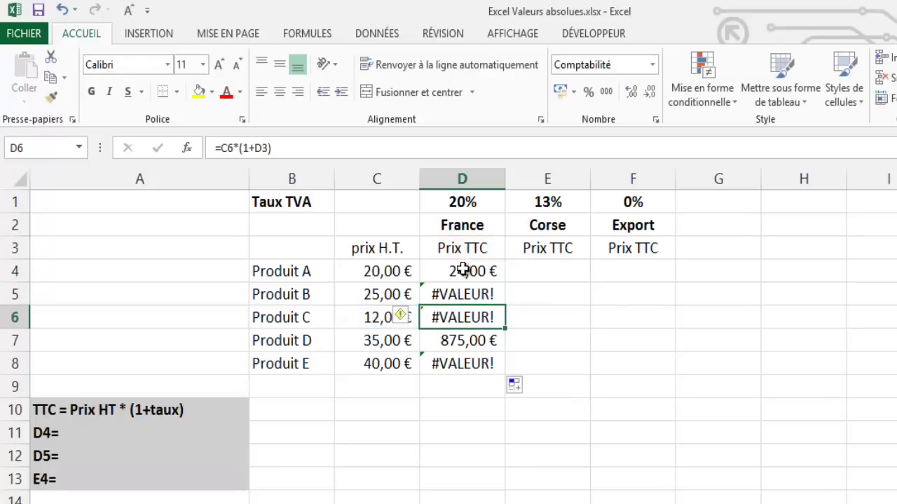
Step: Clear the formulas from the France Prix TTC range D4:D8
left_click_drag(462, 270, 460, 365)
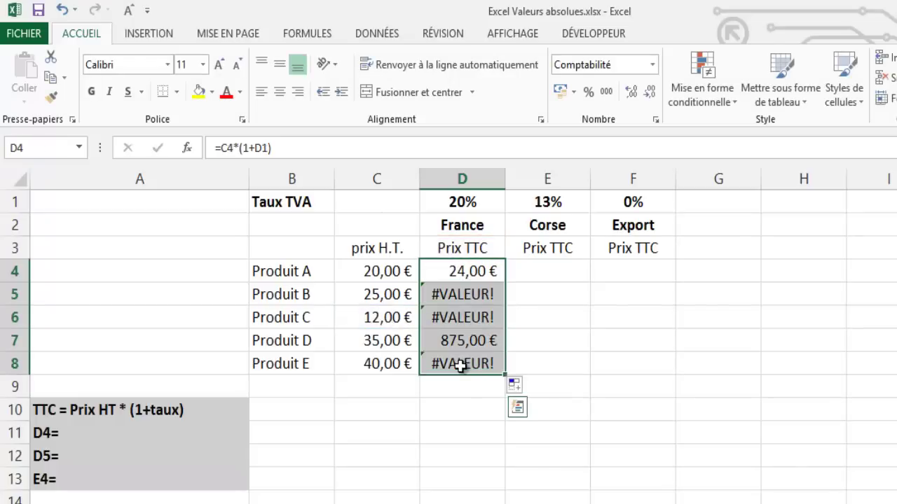
key("Delete")
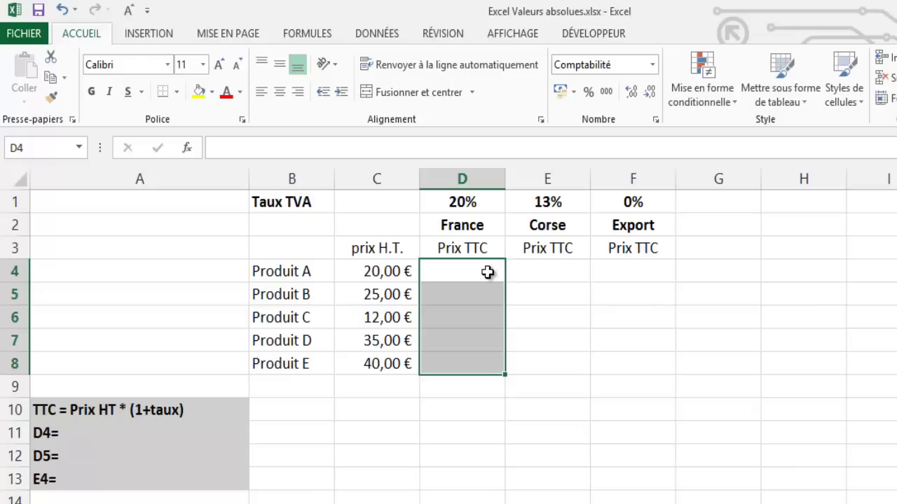
Step: Complete the D4 formula note in A11 as D4=C4*(1+D1), using Produit A's price and the France rate
left_click(462, 202)
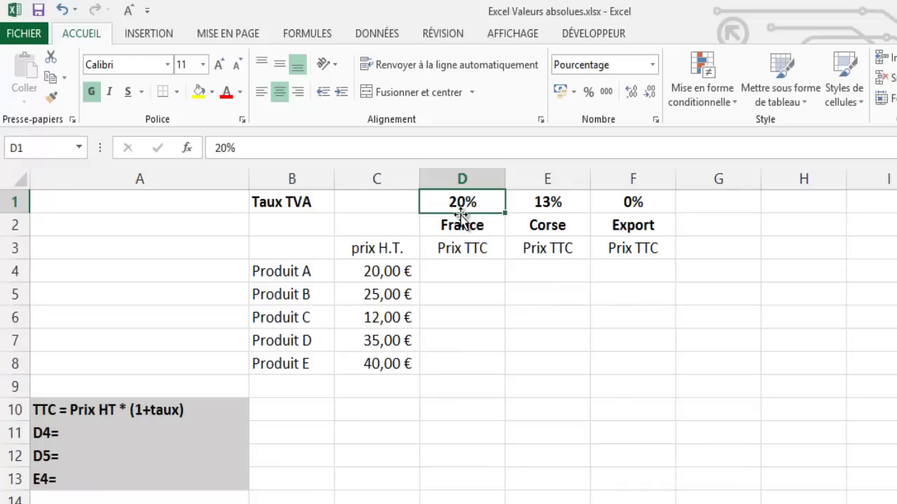
left_click(49, 434)
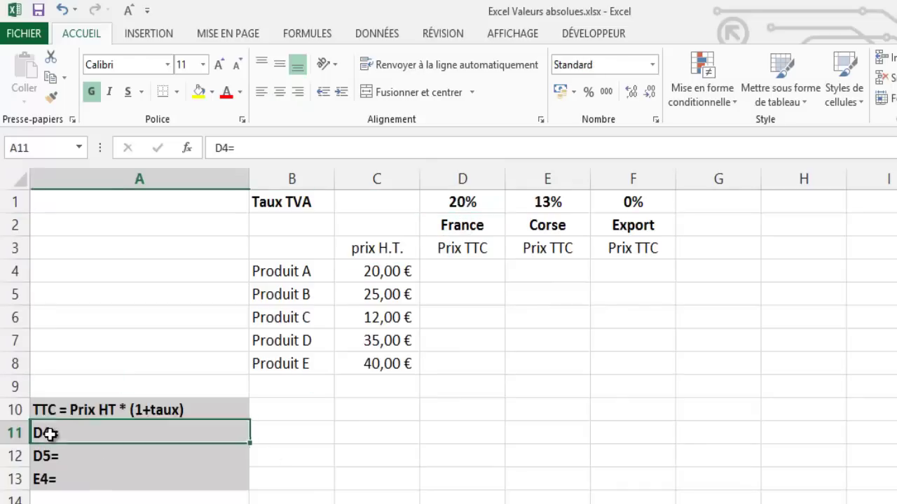
left_click(470, 281)
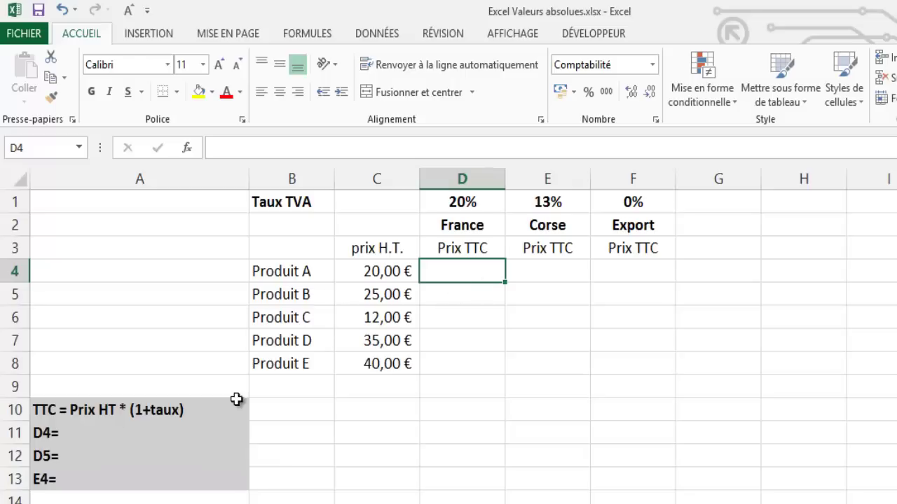
left_click(62, 436)
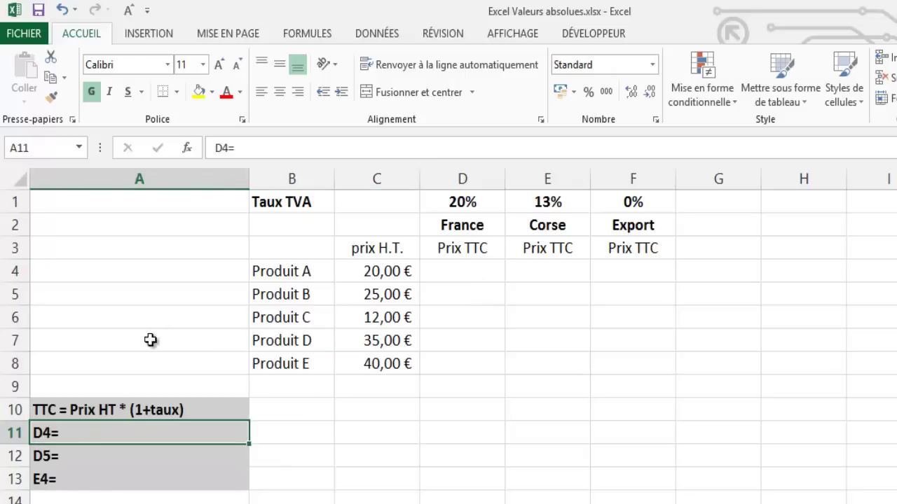
left_click(245, 149)
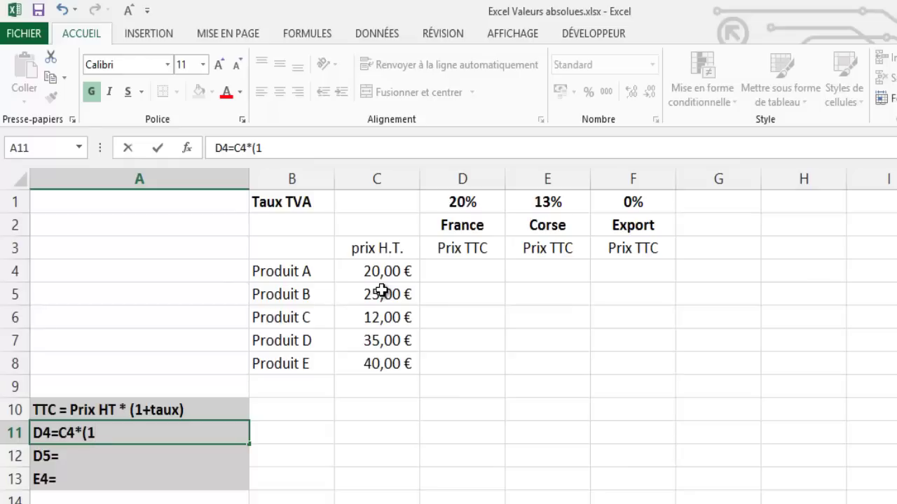
type("+")
left_click(461, 201)
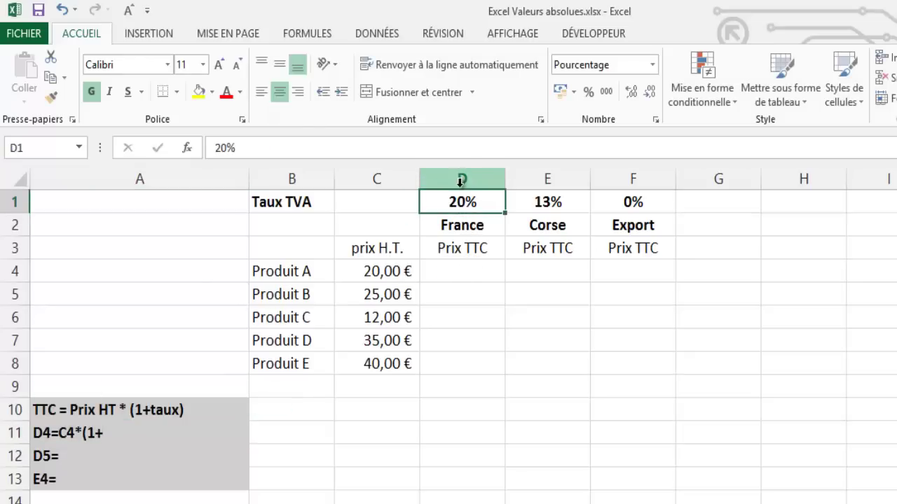
left_click(68, 431)
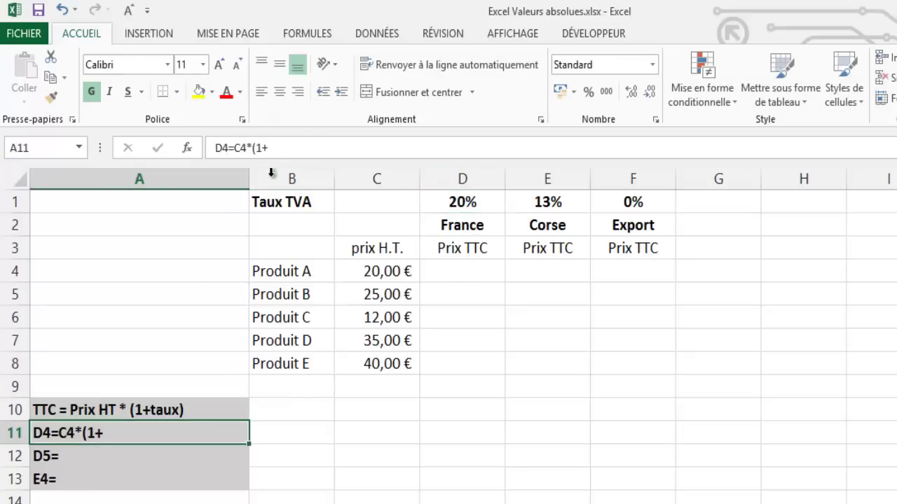
left_click(282, 147)
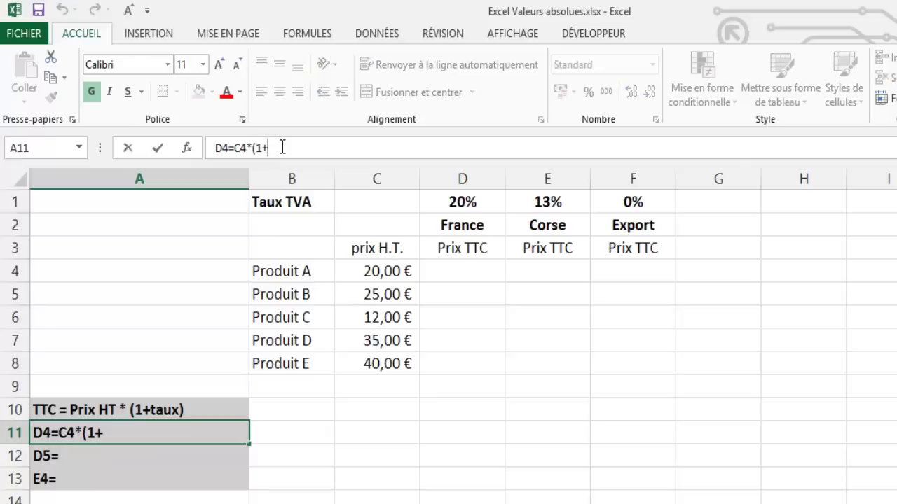
type("1")
key("BackSpace")
type("D1")
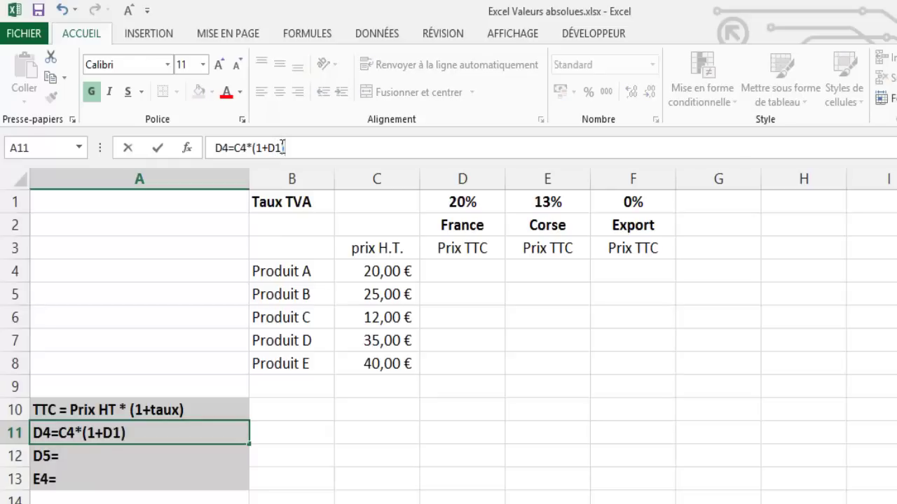
key("Return")
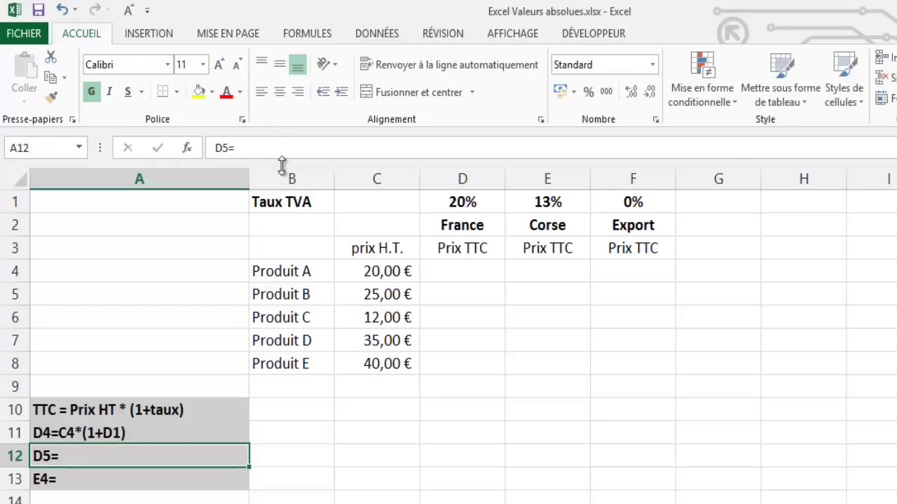
Step: Examine the Prix TTC cells down column D and across row 4, singling out D4, D5 and E4 for comparison
left_click(460, 265)
left_click_drag(460, 280, 458, 367)
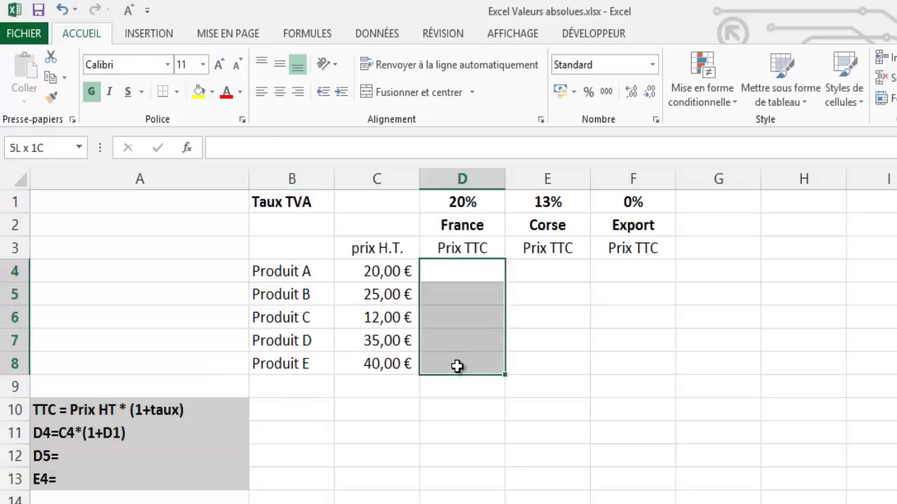
left_click_drag(471, 273, 633, 276)
left_click(483, 271)
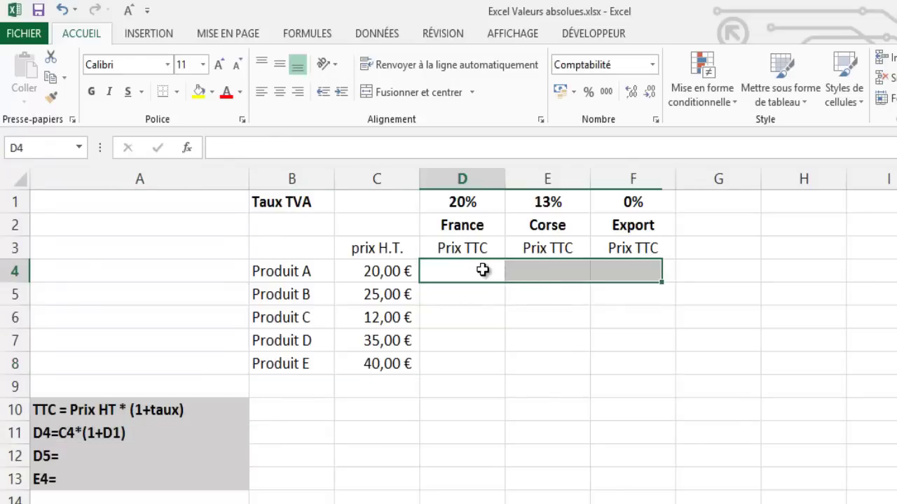
left_click_drag(477, 290, 478, 292)
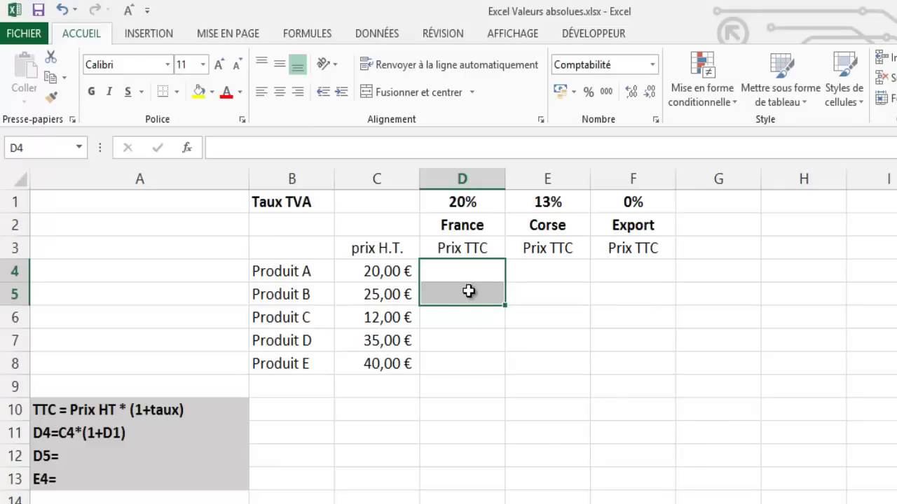
left_click(529, 273, "ctrl")
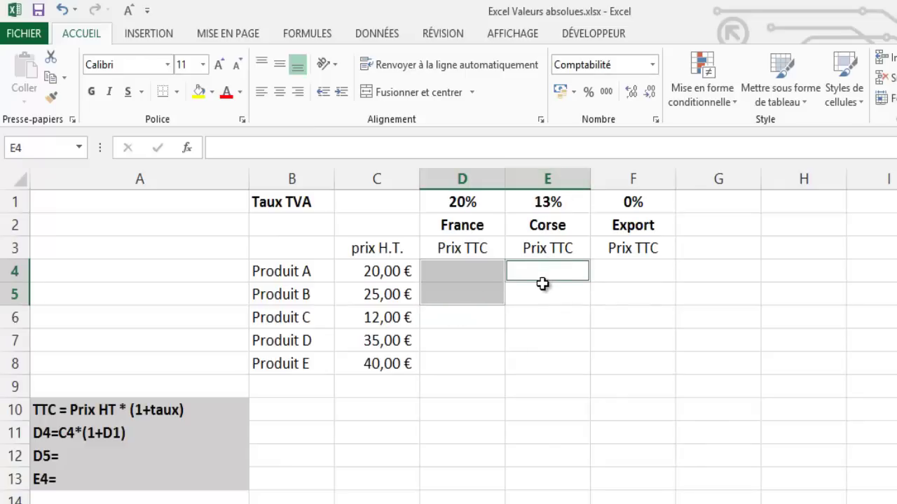
Step: Complete the D5 formula note in A12 as D5=C5*(1+D1), using Produit B's price and the France rate
left_click(74, 456)
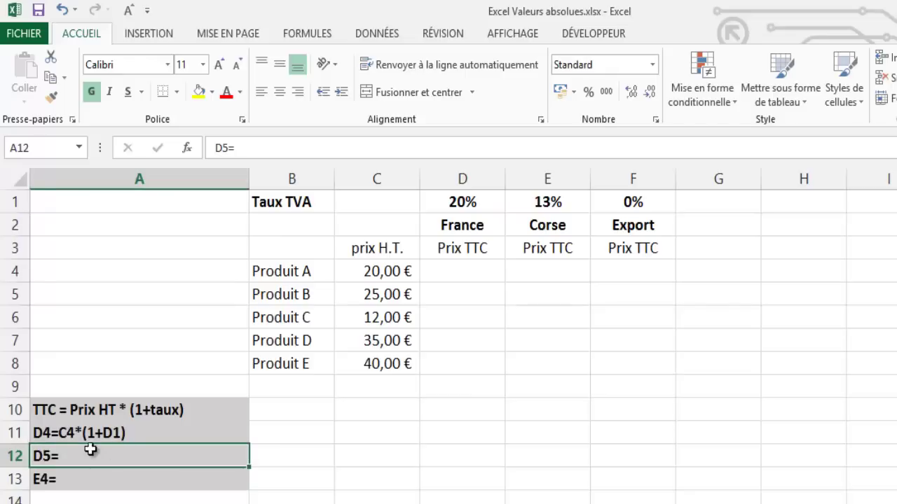
left_click(253, 148)
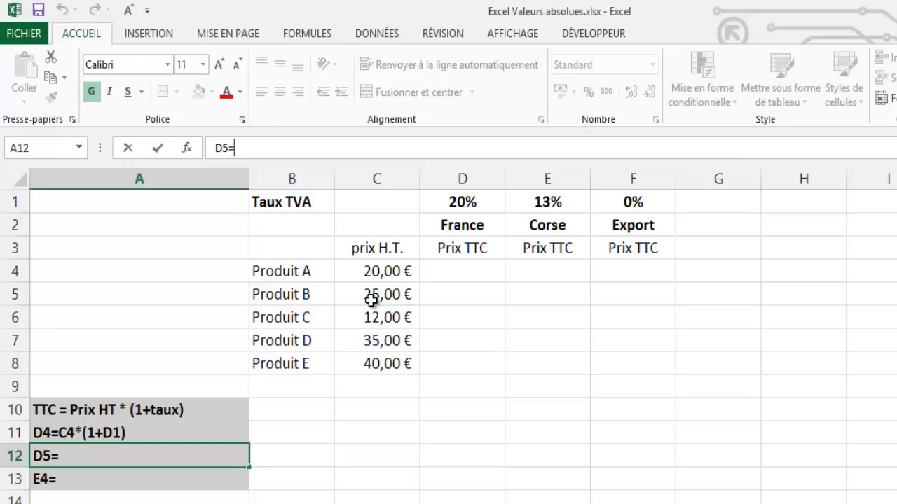
type("C5*(")
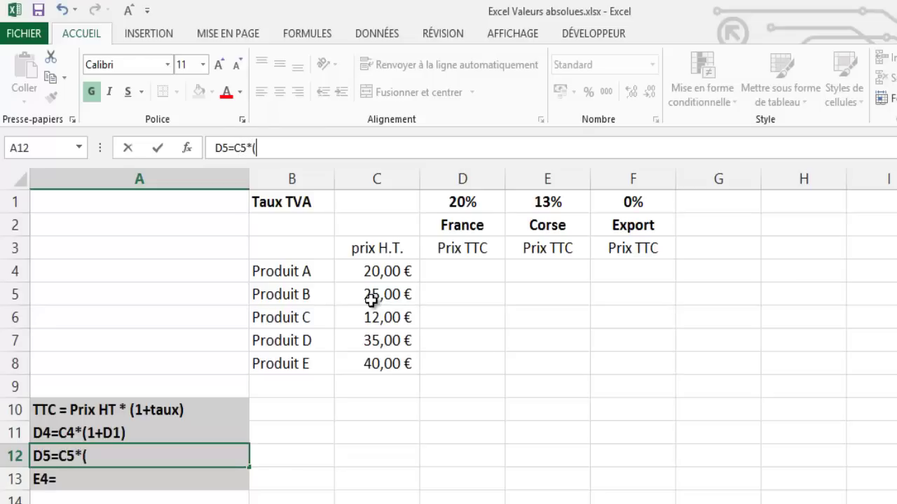
type("1+")
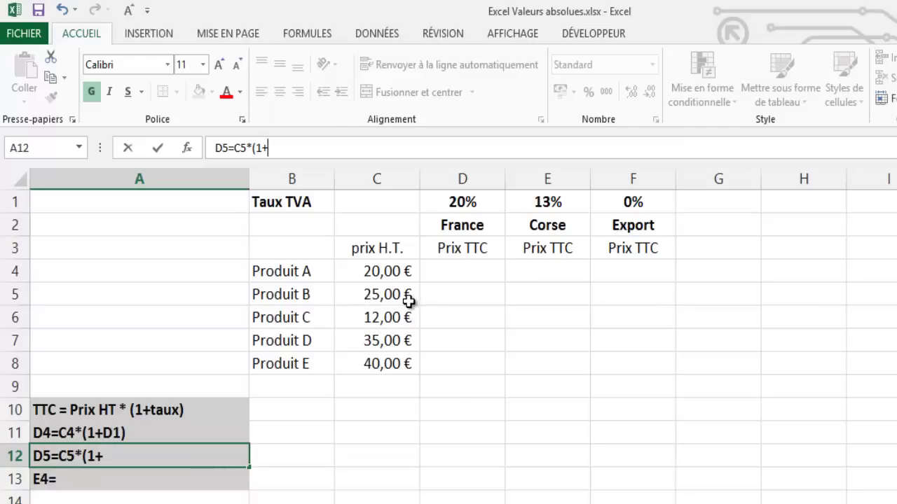
left_click(456, 199)
type("D1")
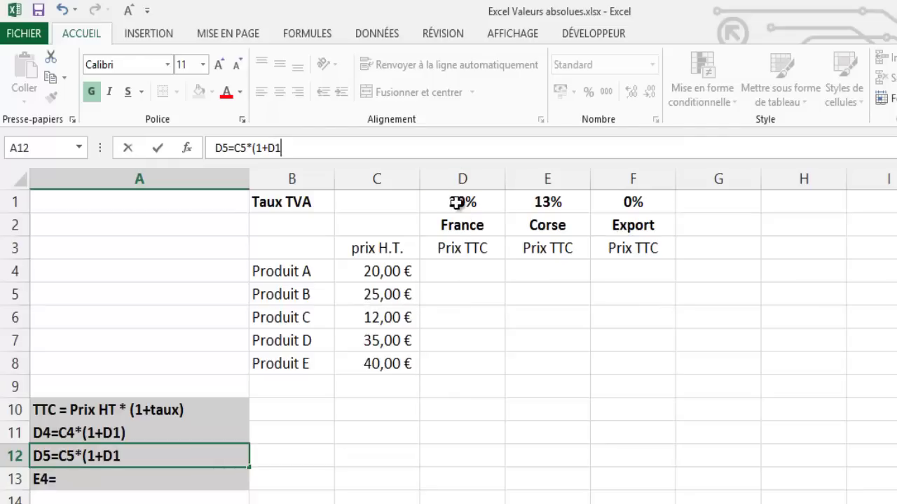
key("Return")
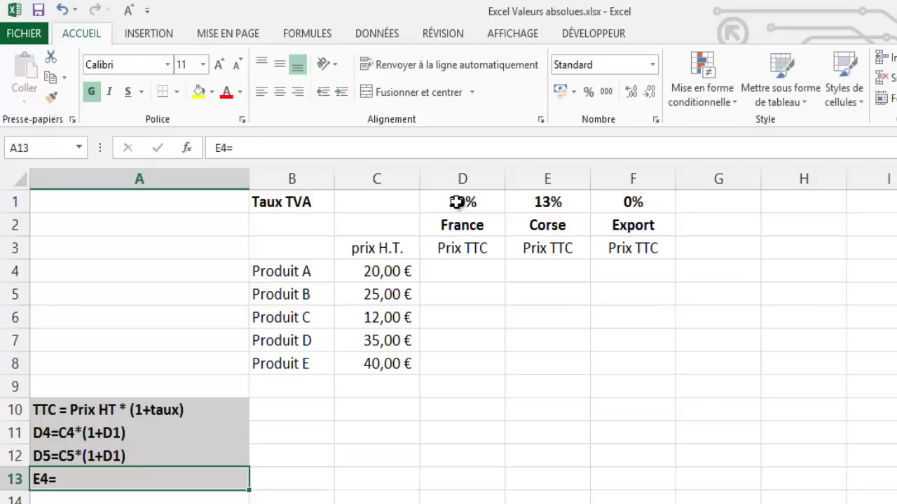
Step: Complete the E4 formula note in A13 as E4=C4*(1+E1), using Produit A's price and the Corse rate
left_click(460, 271)
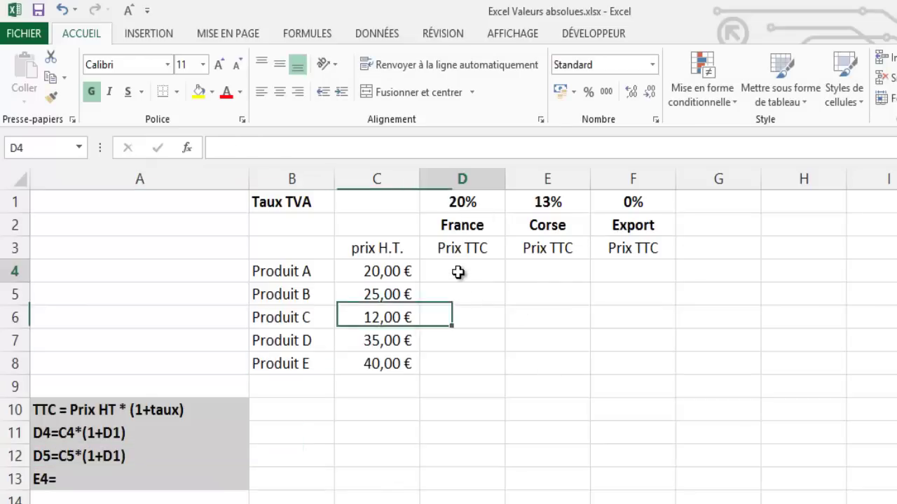
left_click(532, 276)
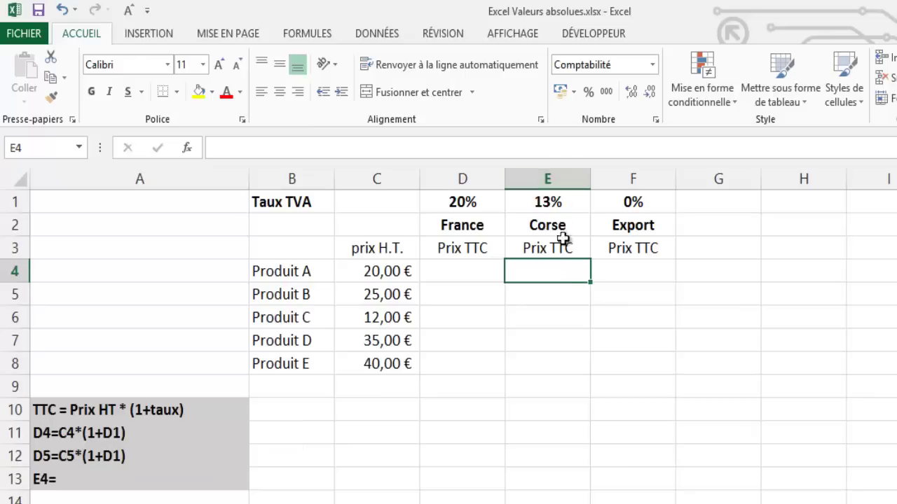
left_click(51, 481)
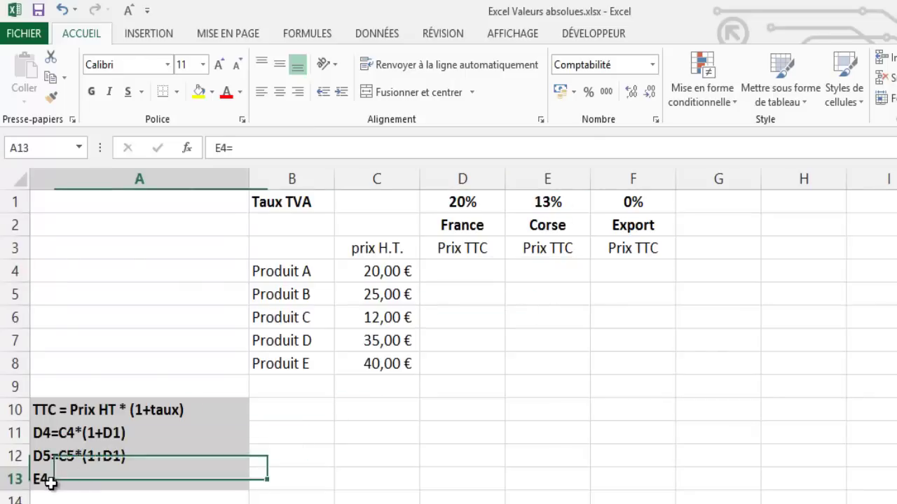
left_click(243, 147)
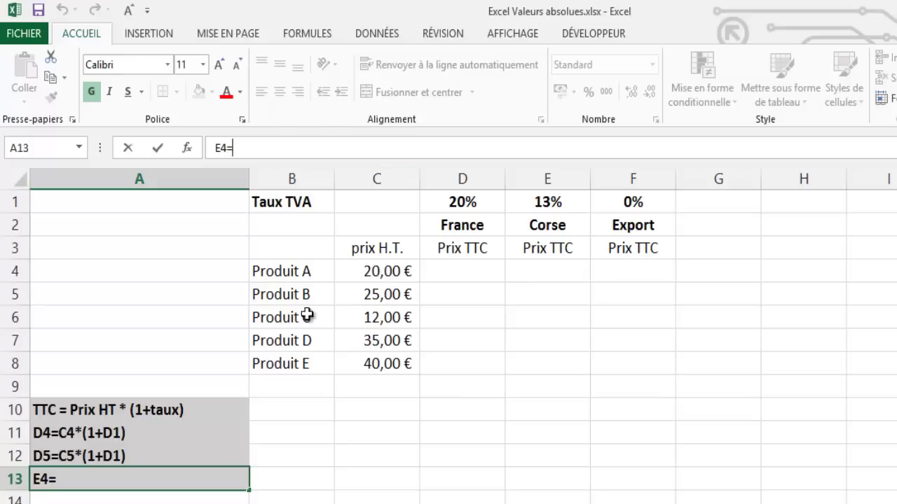
type("C4")
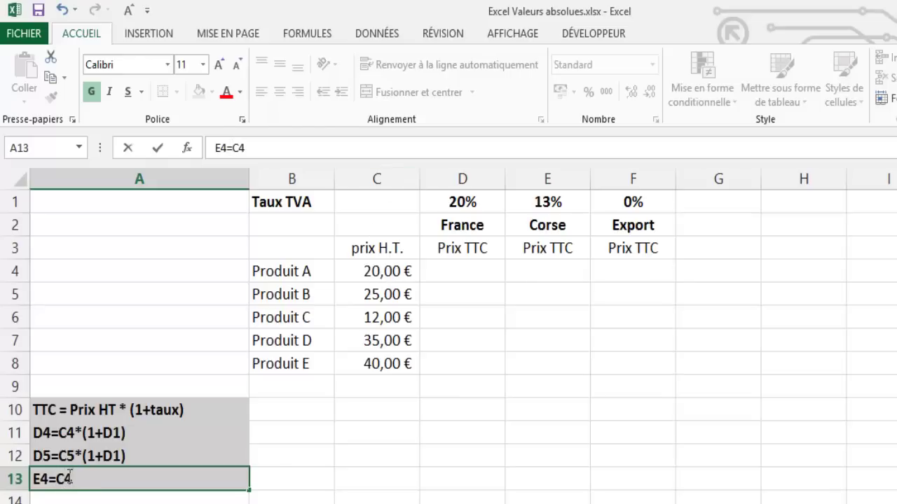
type("*(1+")
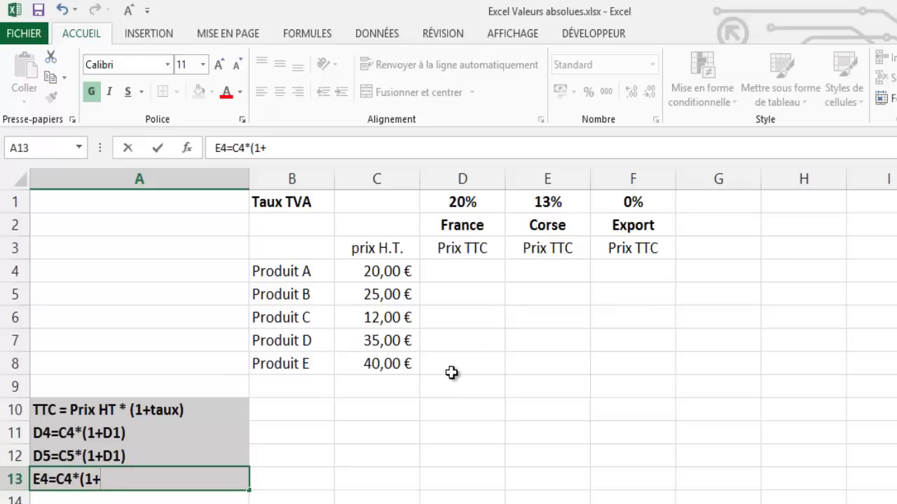
type("E1")
key("Return")
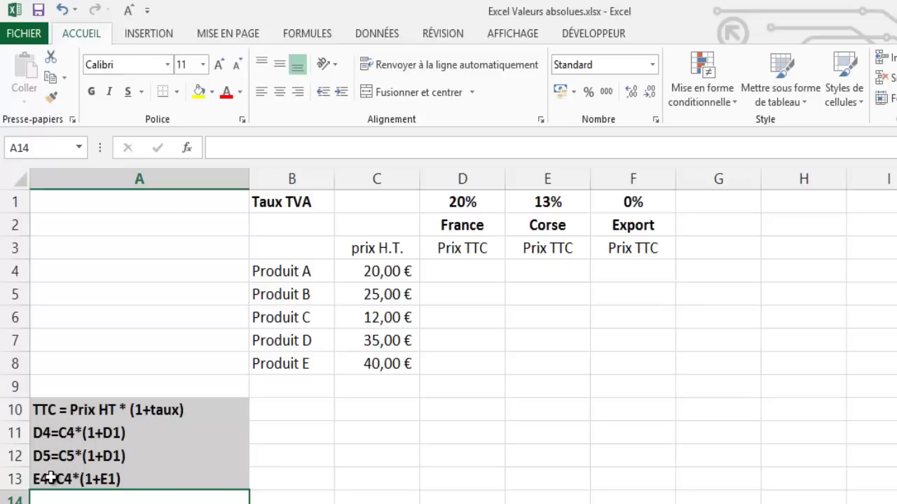
Step: Lock the price column and the rate row in the A11 note so it reads D4=$C4*(1+D$1)
left_click(66, 431)
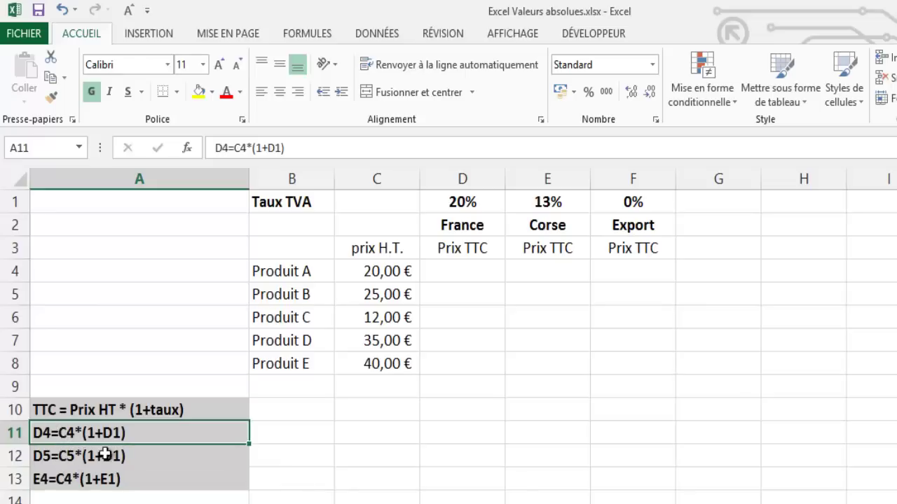
left_click(236, 147)
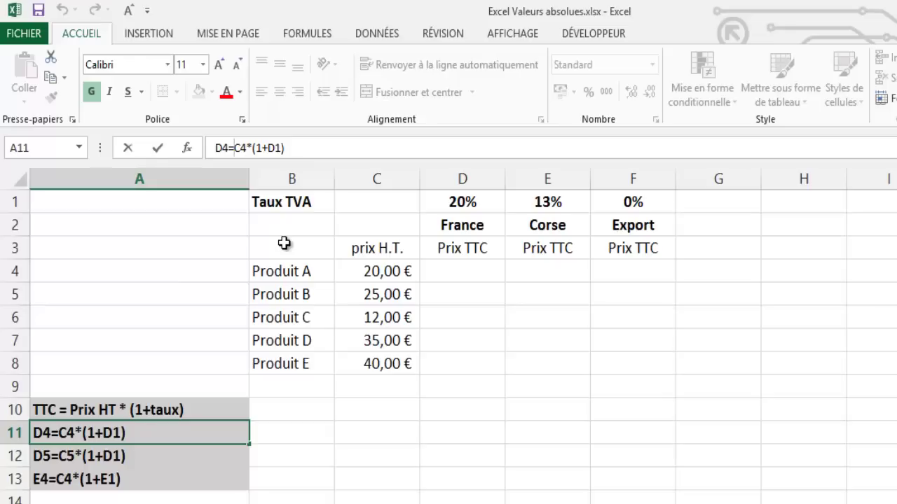
type("%")
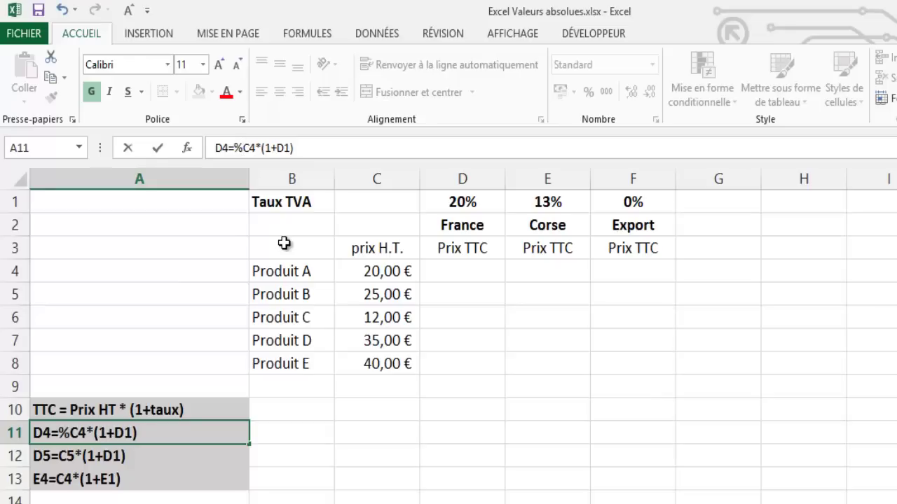
key("BackSpace")
type("%")
key("BackSpace")
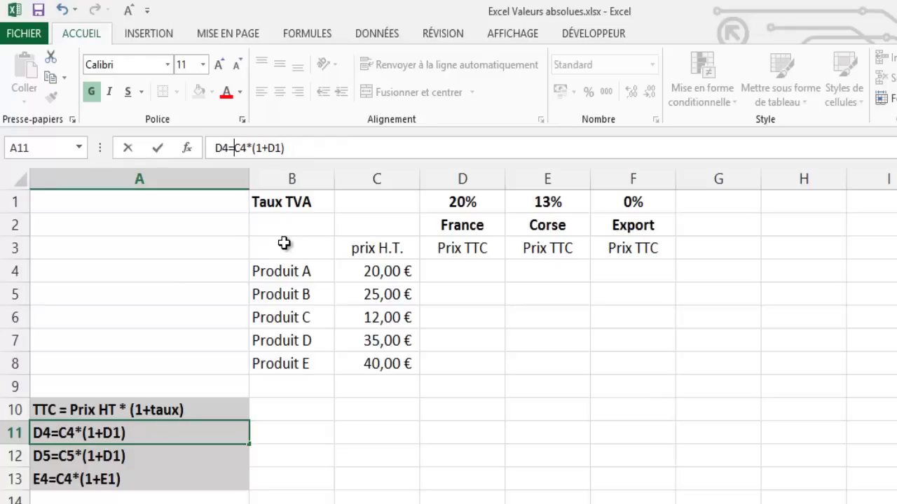
type("ù")
key("BackSpace")
type("$")
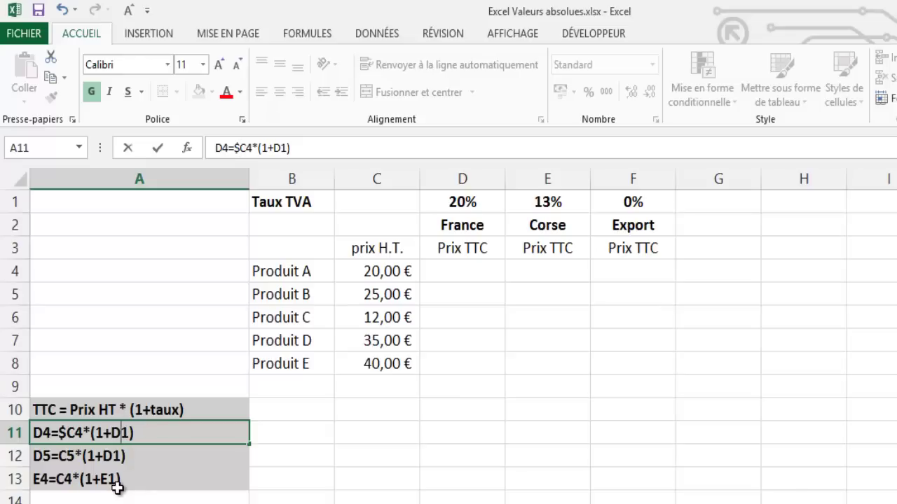
type("$")
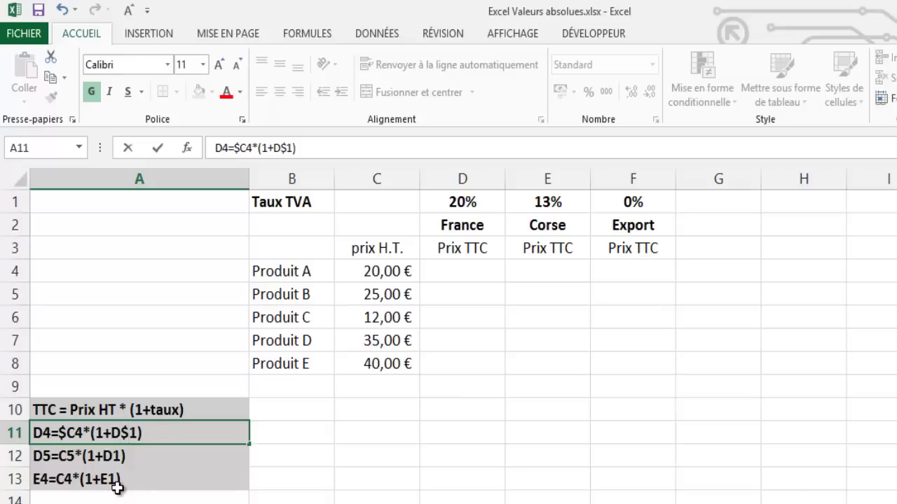
left_click(134, 325)
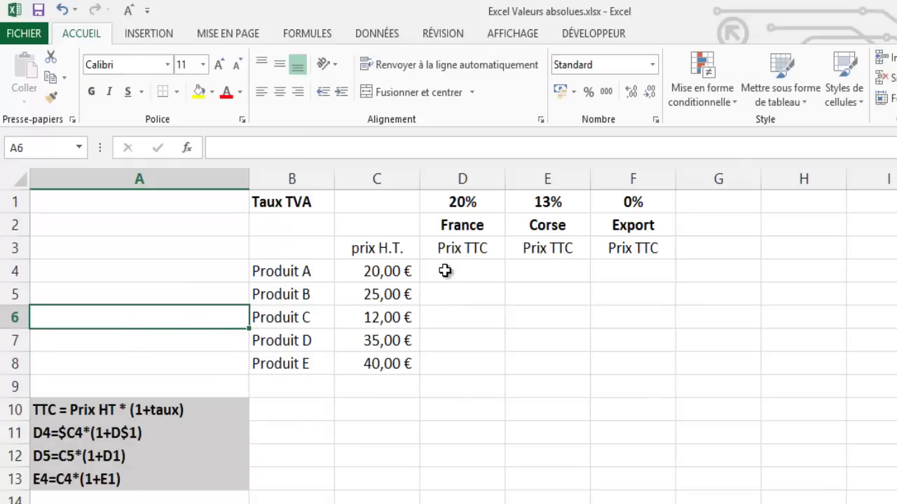
Step: Start a formula for the range D4:F8 with Produit A's price as the column-locked reference $C4
left_click_drag(445, 271, 631, 377)
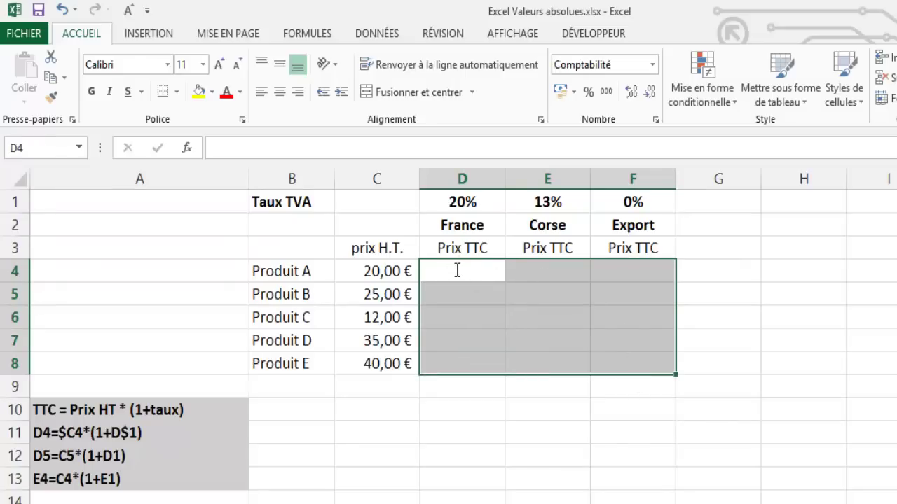
type("=")
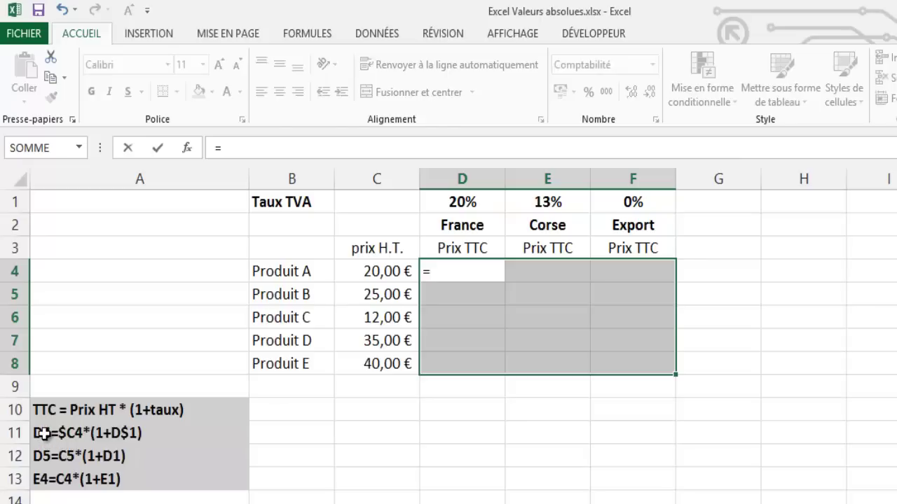
left_click(392, 274)
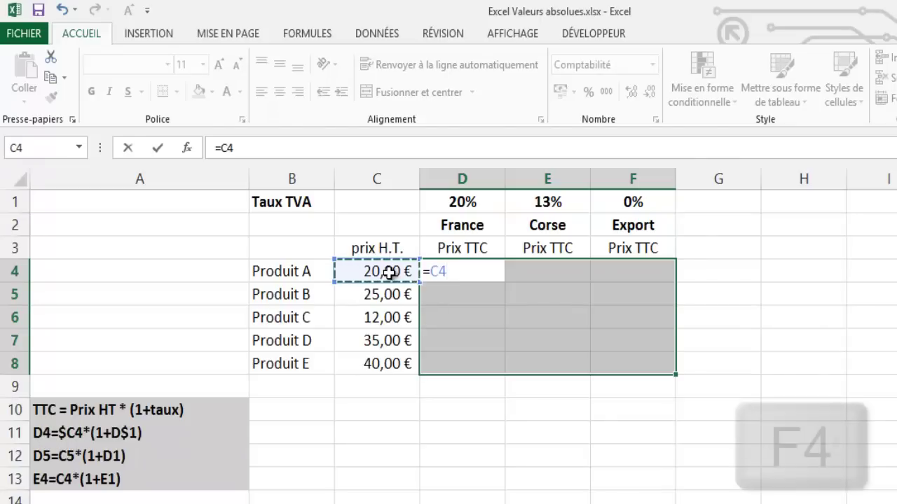
key("F4")
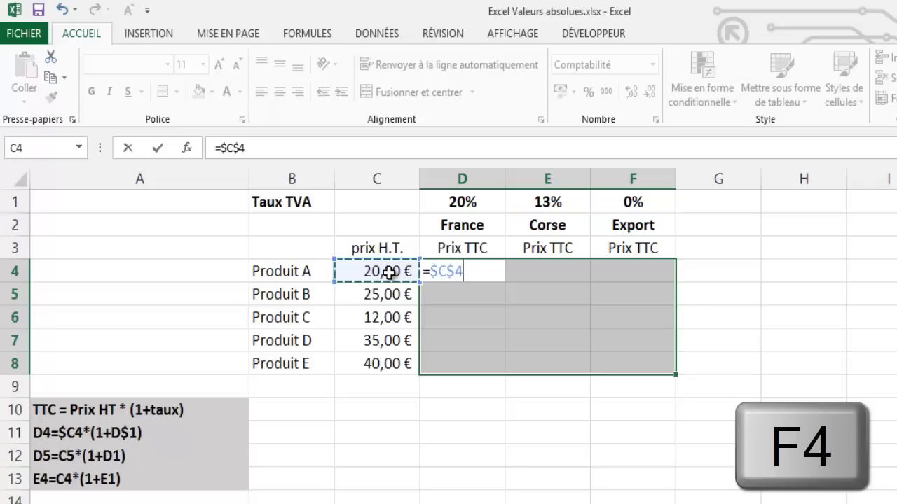
key("F4")
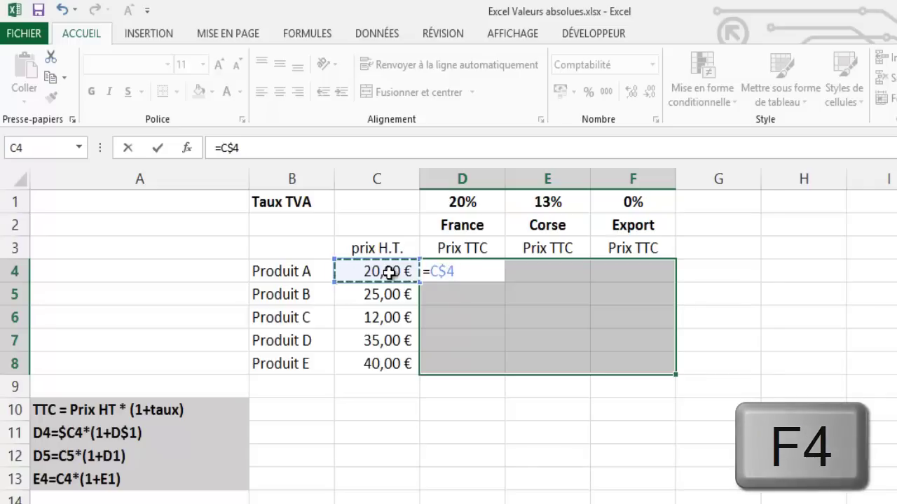
key("F4")
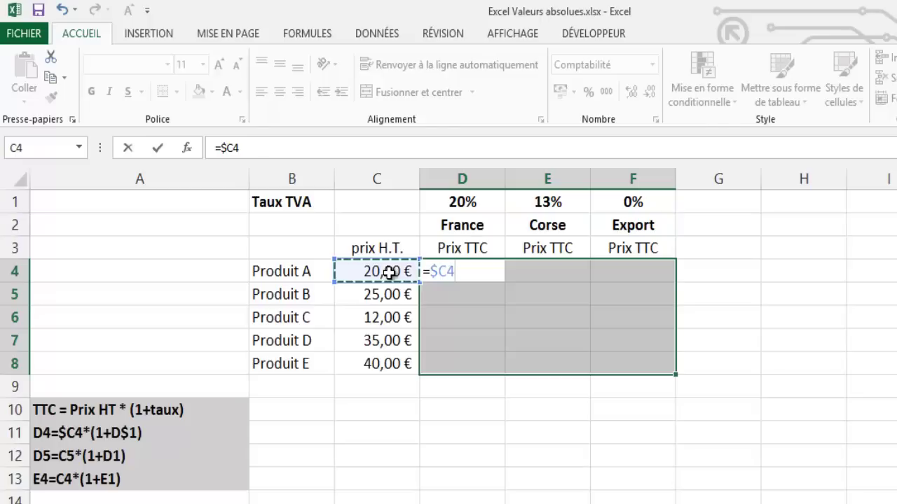
Step: Complete the formula as =$C4*(1+D$1), locking the rate row, and enter it in all cells of D4:F8 at once
type("*")
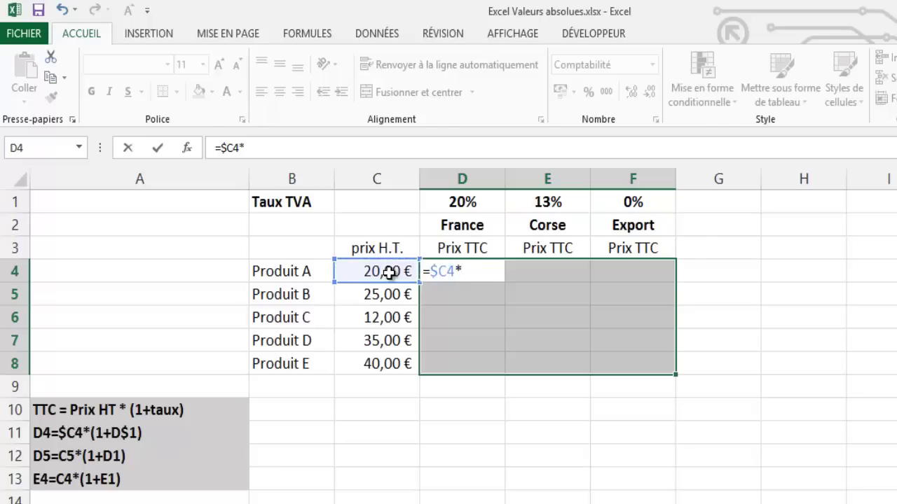
type("(1+")
left_click(449, 203)
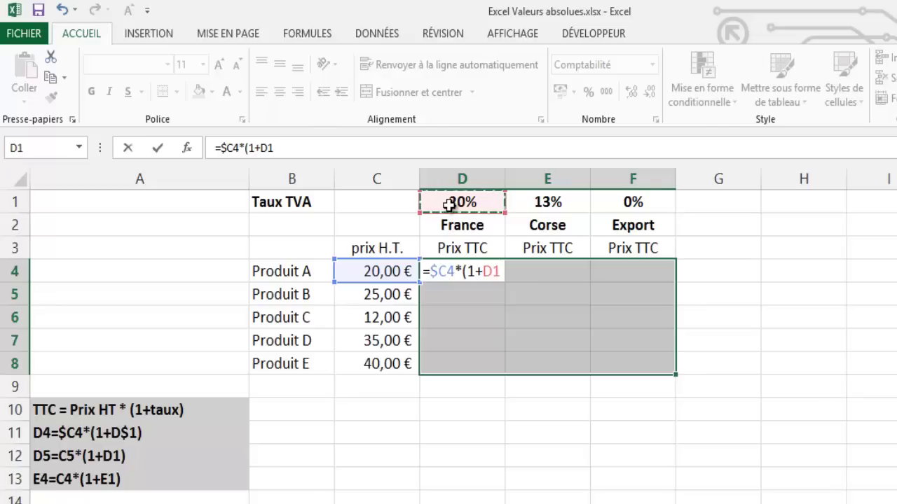
key("F4")
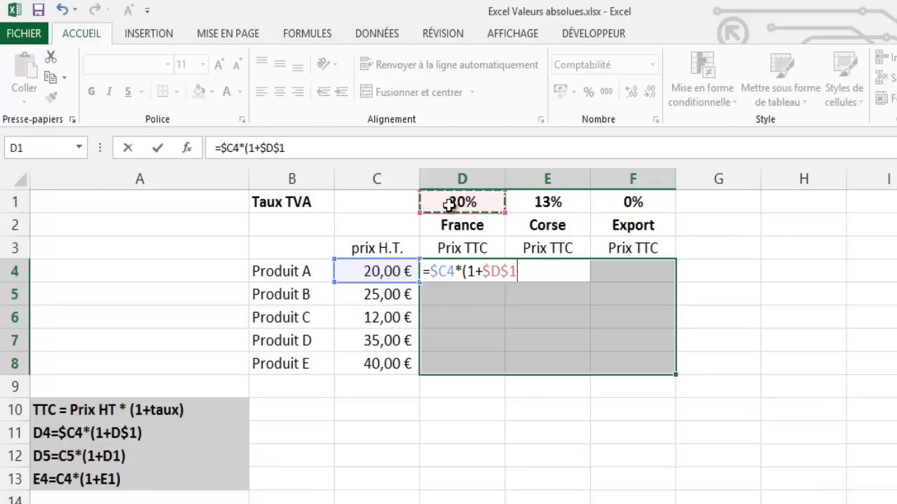
key("F4")
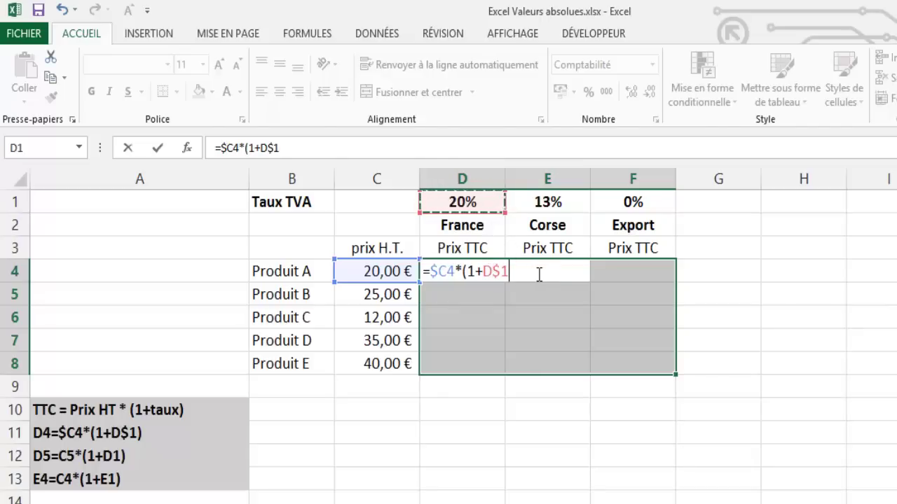
type(")")
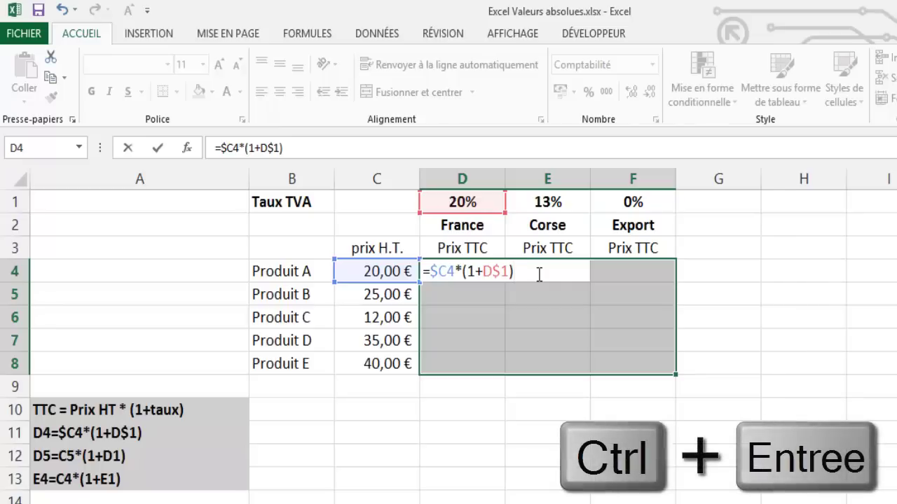
key("ctrl+Return")
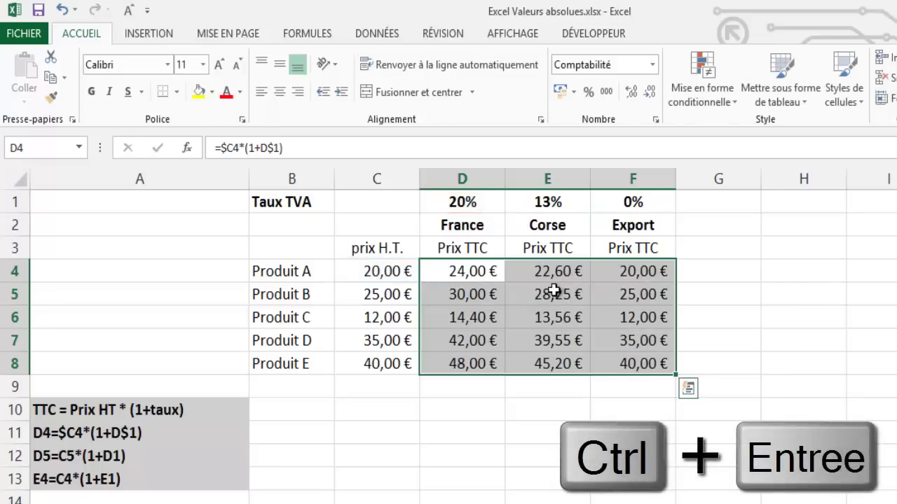
left_click(540, 293)
left_click_drag(456, 272, 632, 364)
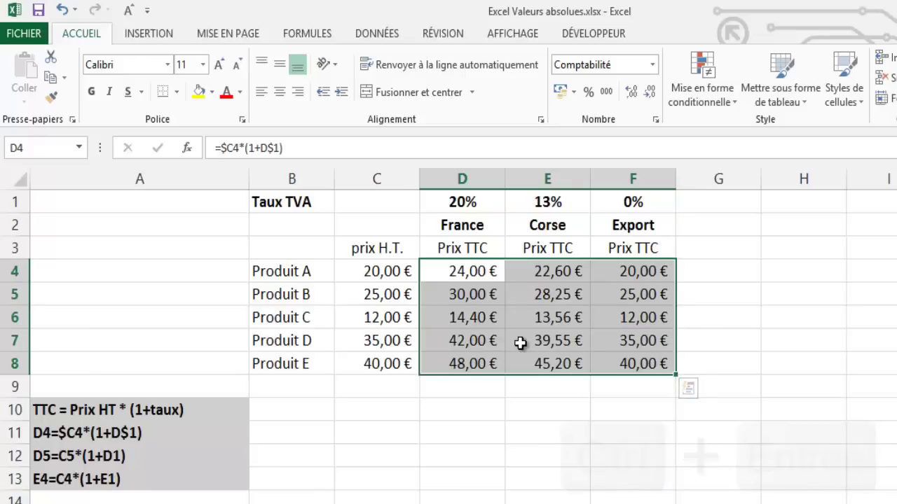
left_click(797, 414)
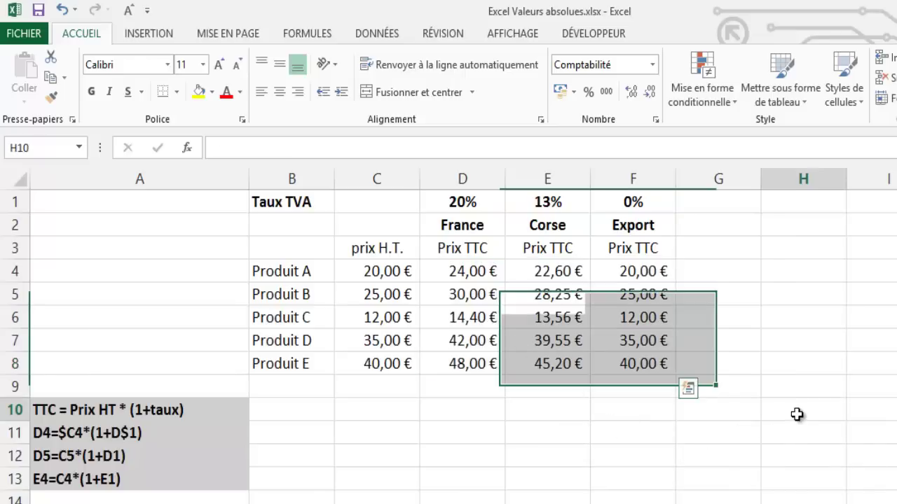